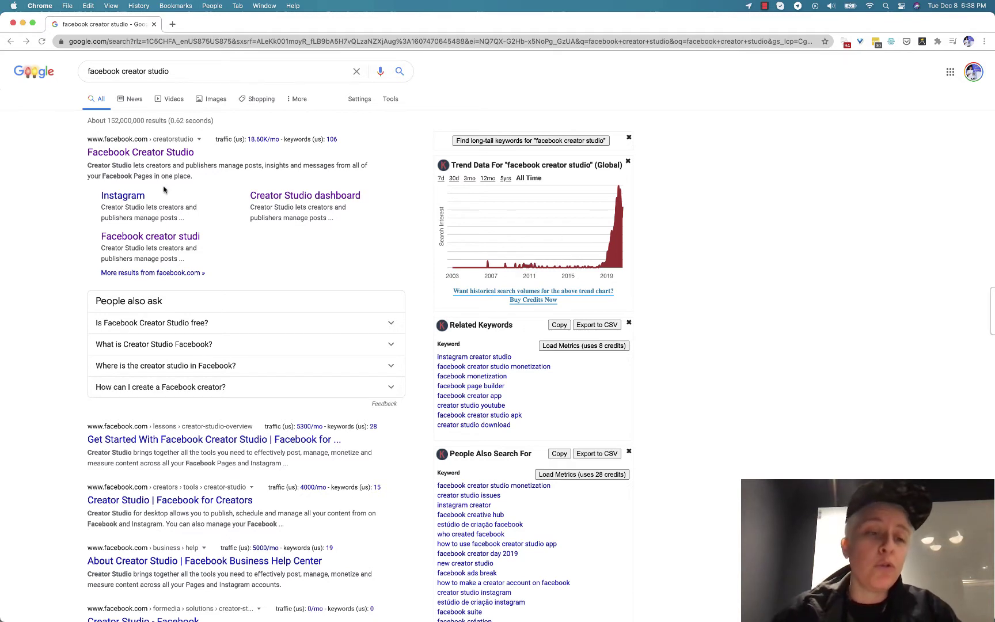
Open Creator Studio from the search results and go to Insights > Content Library > Post Testing
left_click(150, 157)
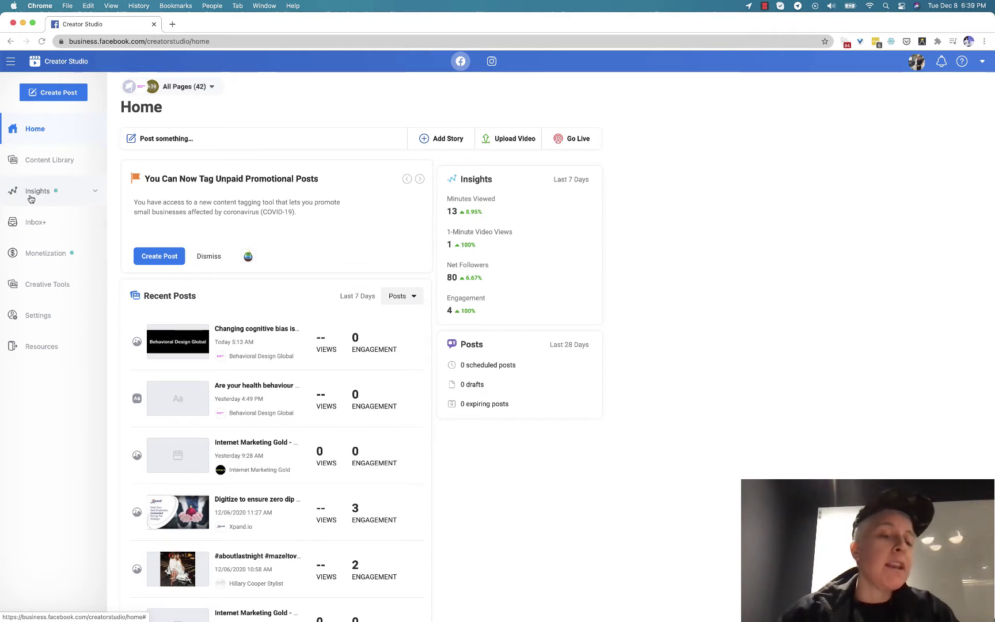
left_click(31, 197)
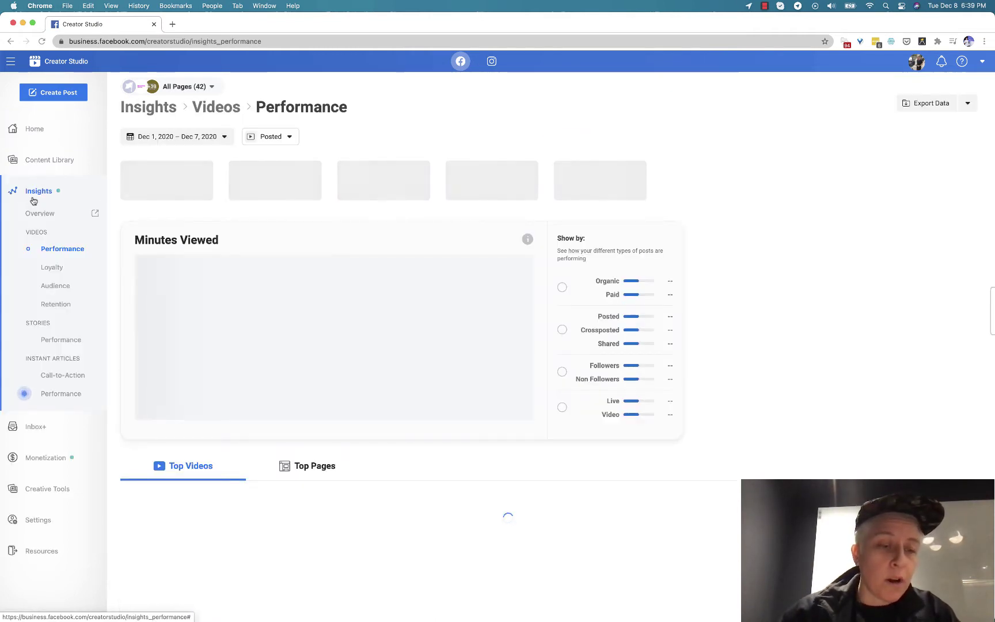
left_click(42, 163)
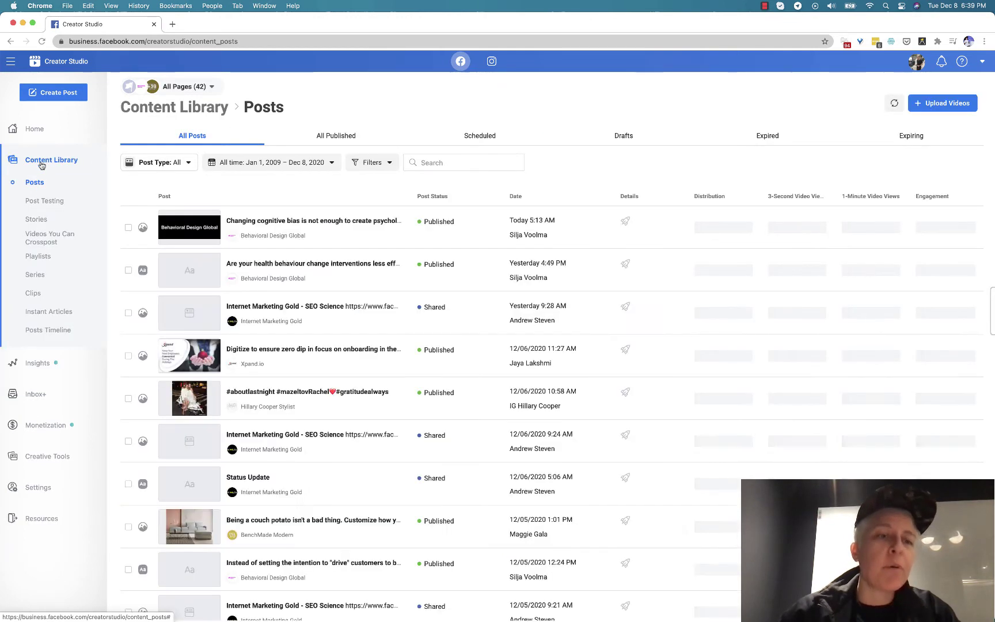
left_click(42, 198)
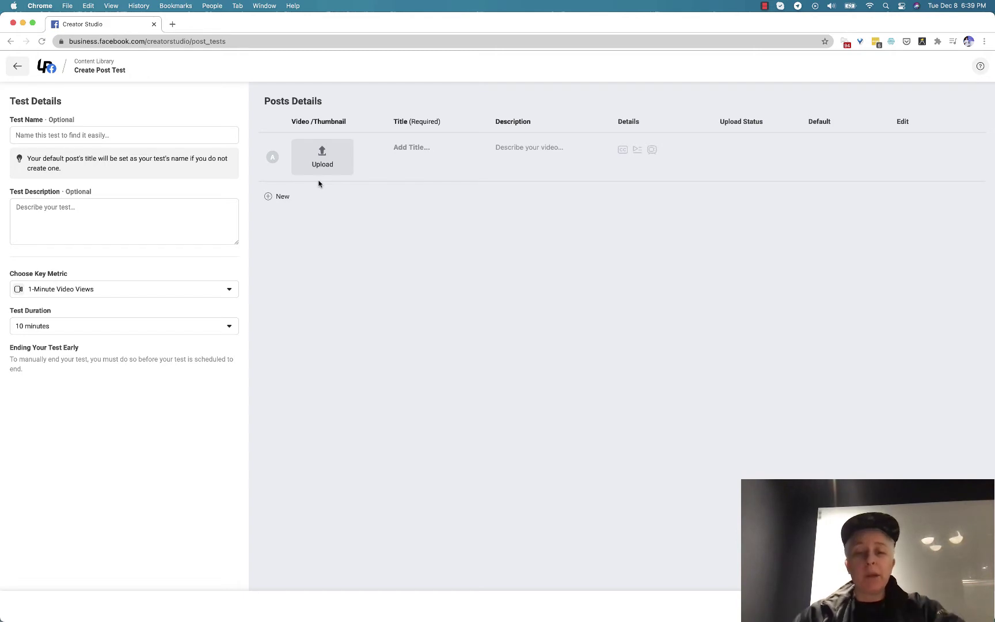
Upload the video IMG_2001.MOV as post A
left_click(317, 144)
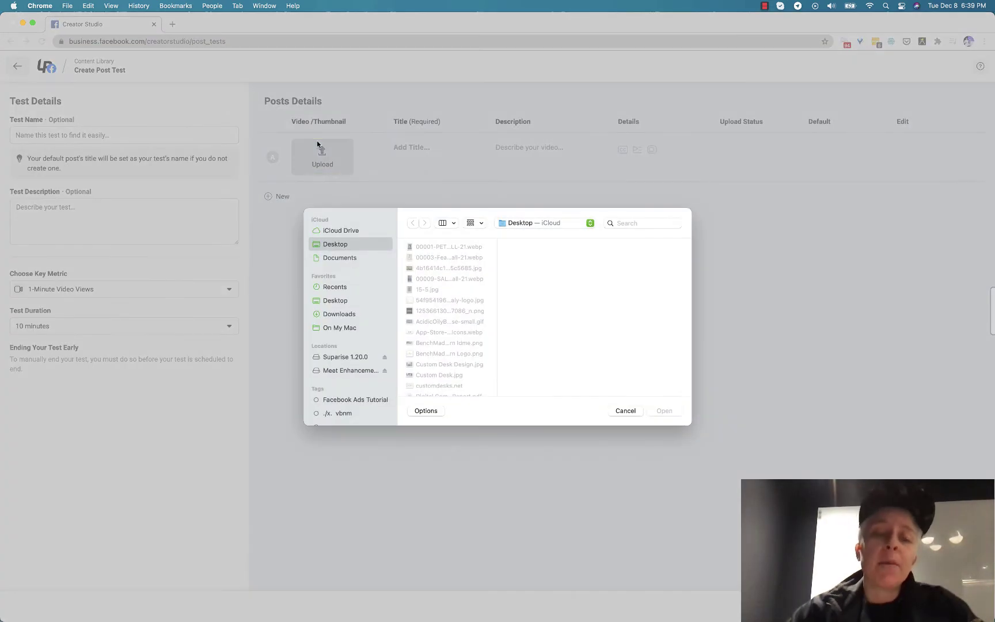
scroll(432, 311, "down", 5)
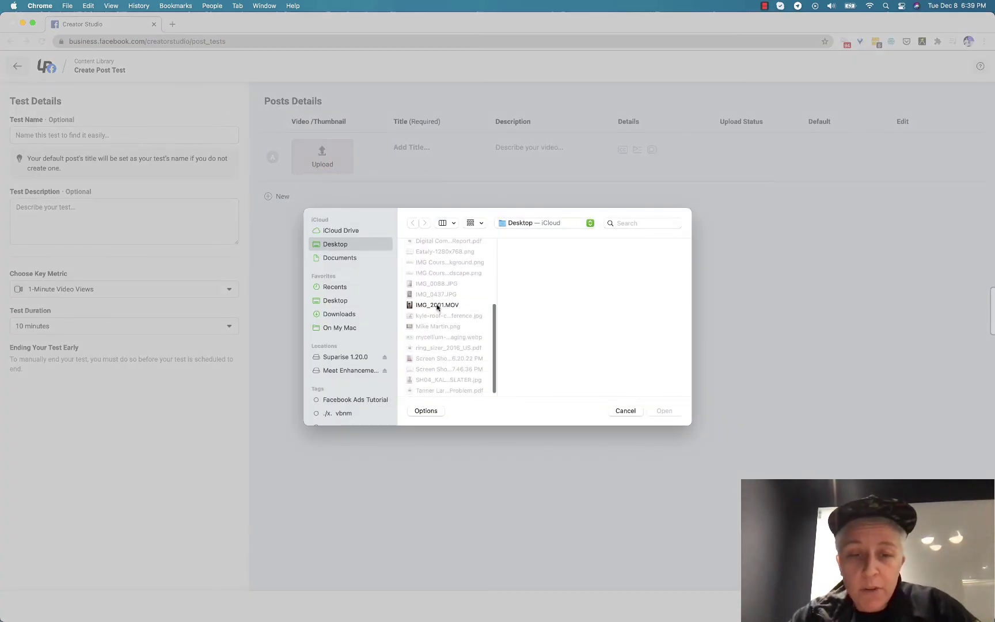
left_click(437, 305)
left_click(664, 410)
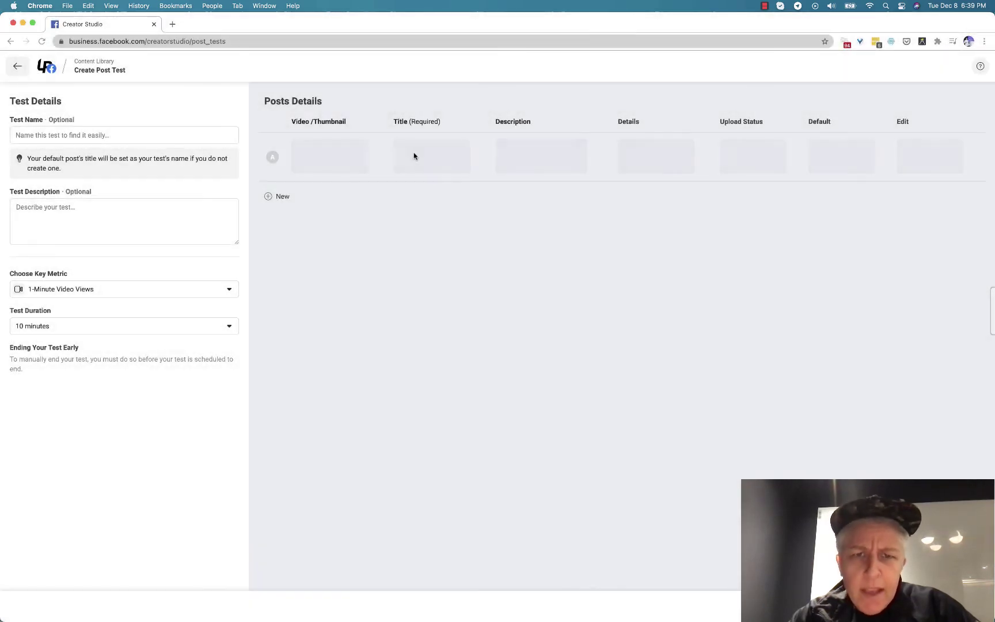
Delete post A's default title IMG_2001
left_click(413, 156)
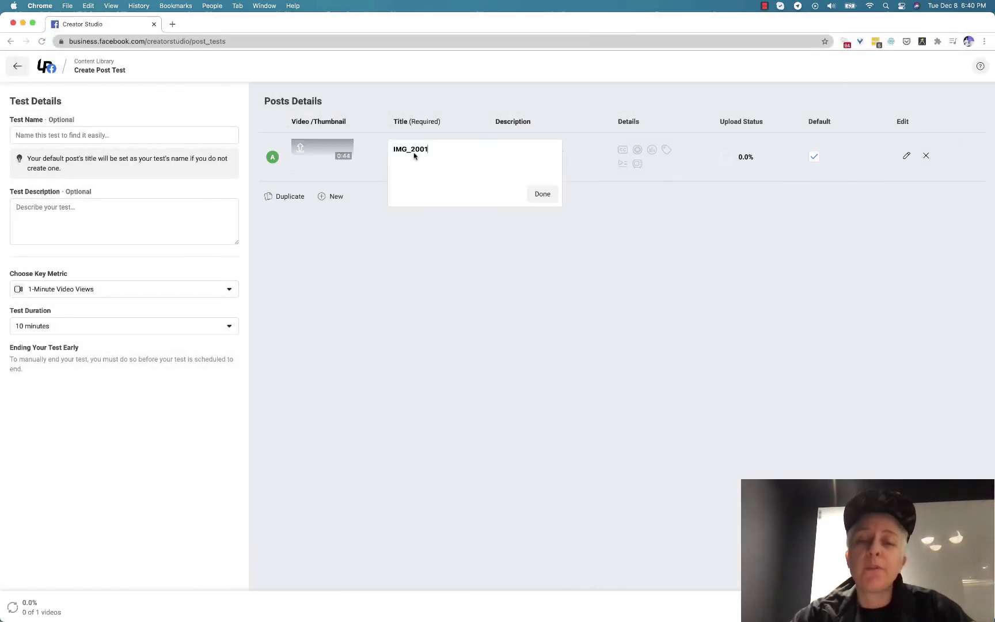
double_click(414, 155)
key("BackSpace")
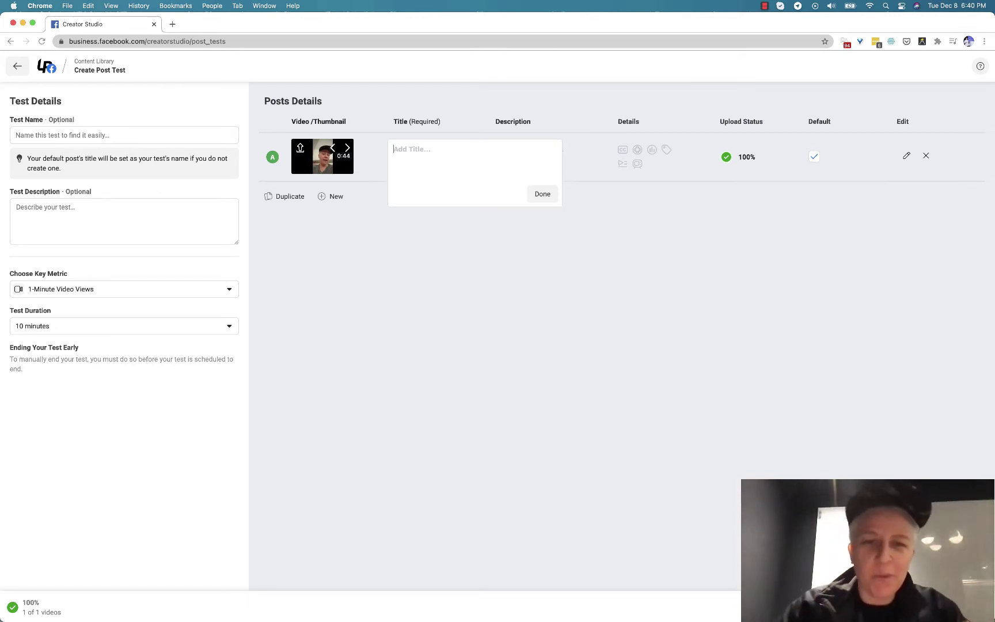
Title post A 'How to Test Facebook Posts without Spending Any Money', then start a shorter replacement
type("How to Test Face")
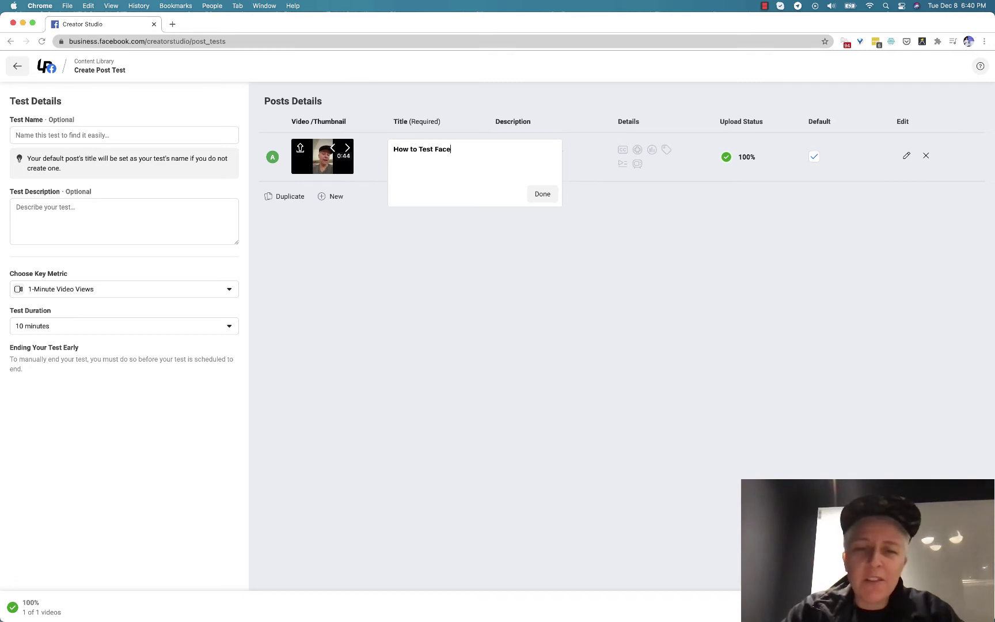
type("book Posts without ")
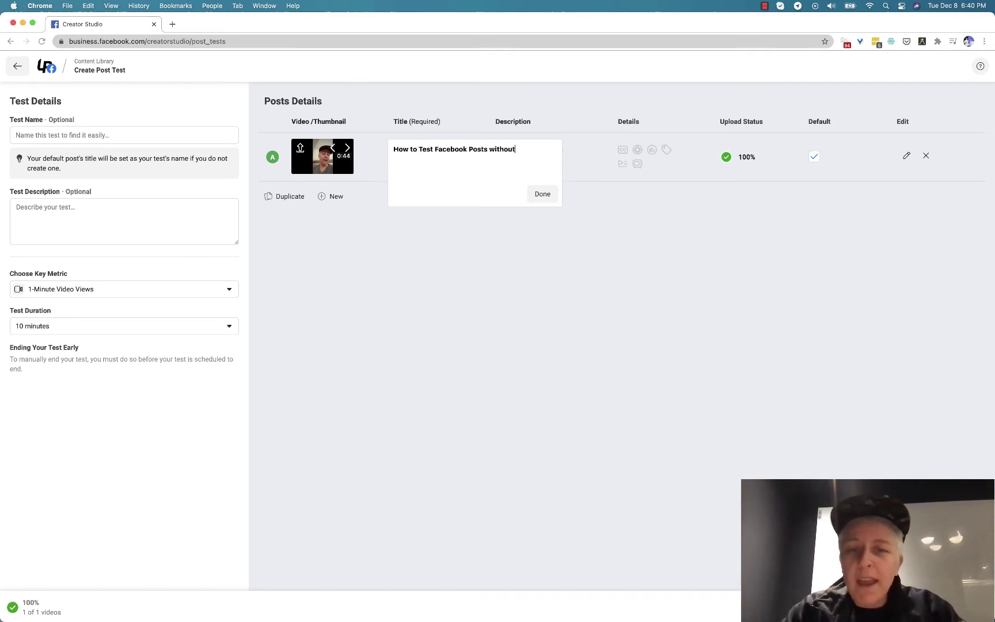
type("Spending Any Money")
left_click(542, 195)
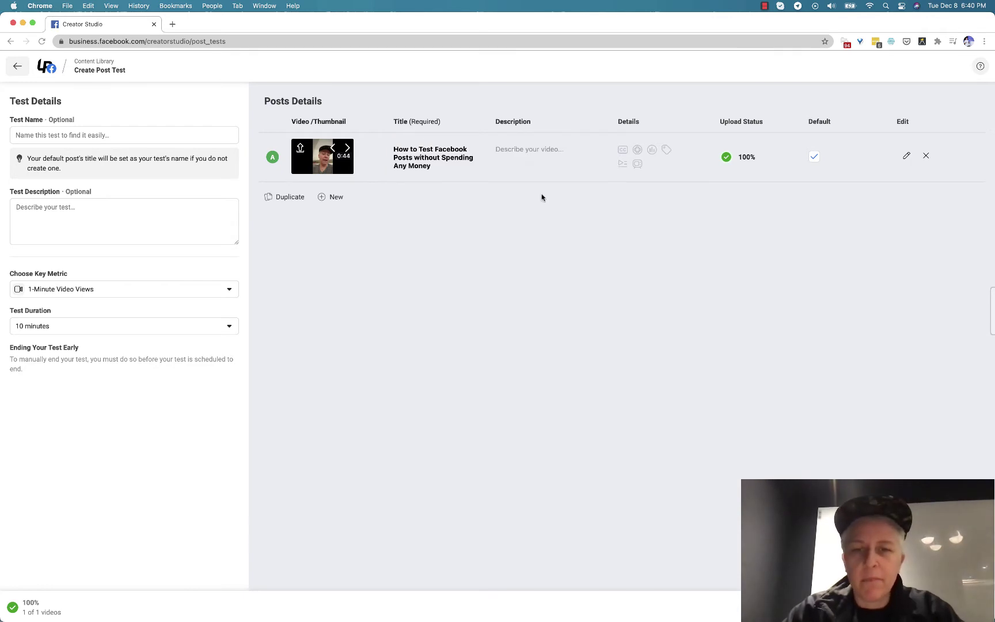
left_click(450, 151)
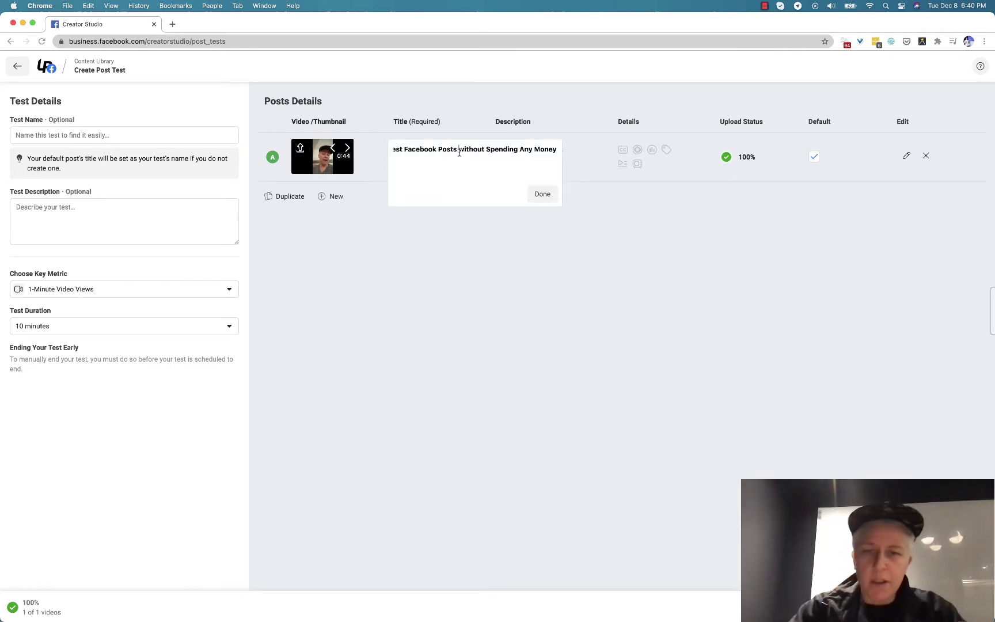
key("super+a")
type("Test Faceb")
type("ook Posts with")
type("out ")
type("Med")
key("BackSpace")
key("BackSpace")
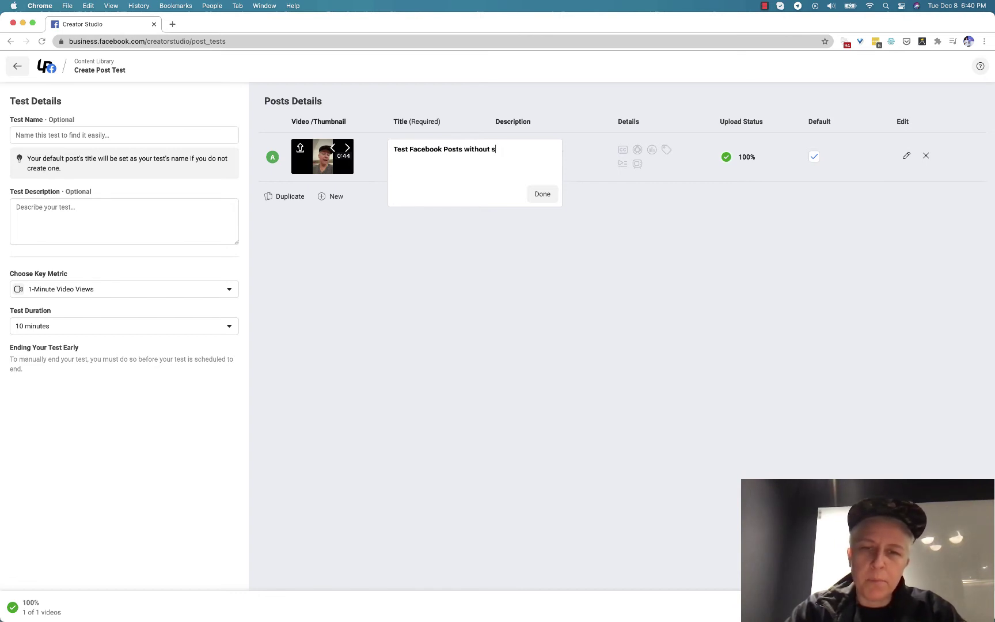
Finish post A's title as 'Test Facebook Posts without Spending Money' and add its ad-savings description
type("pending Money")
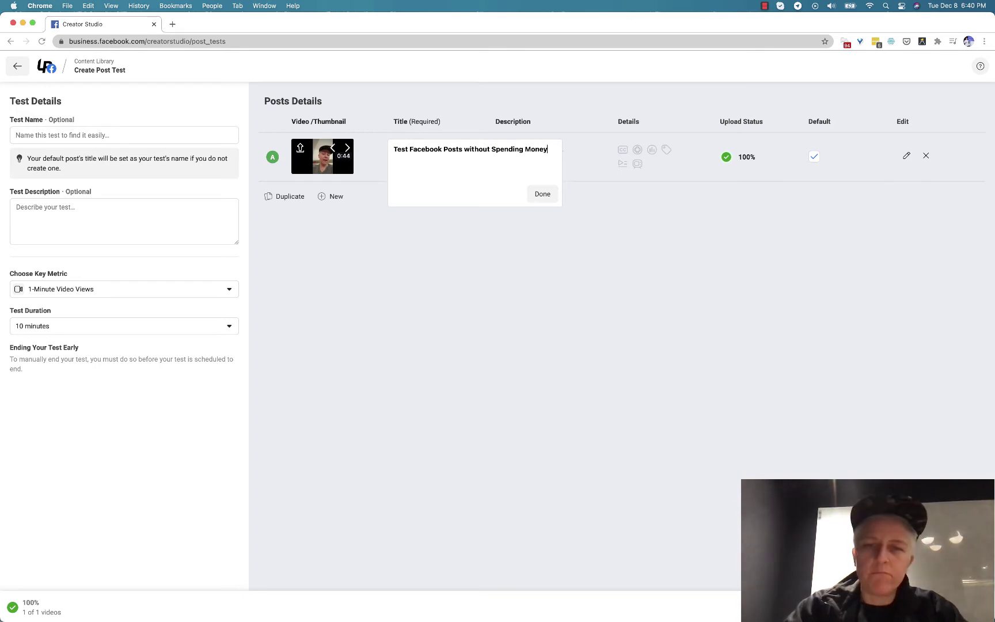
left_click(542, 194)
left_click(519, 154)
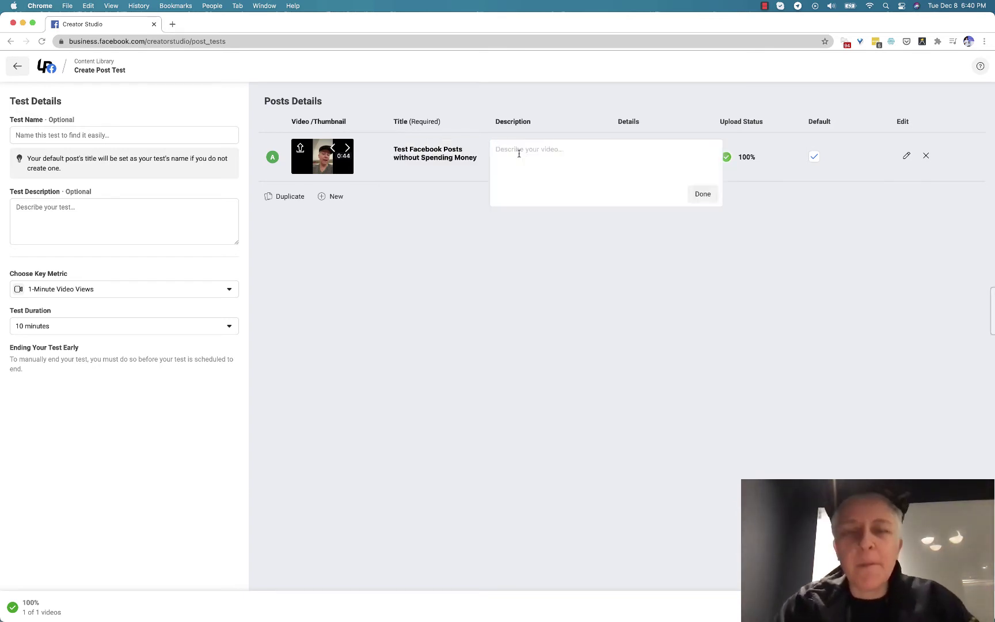
type("This methos ")
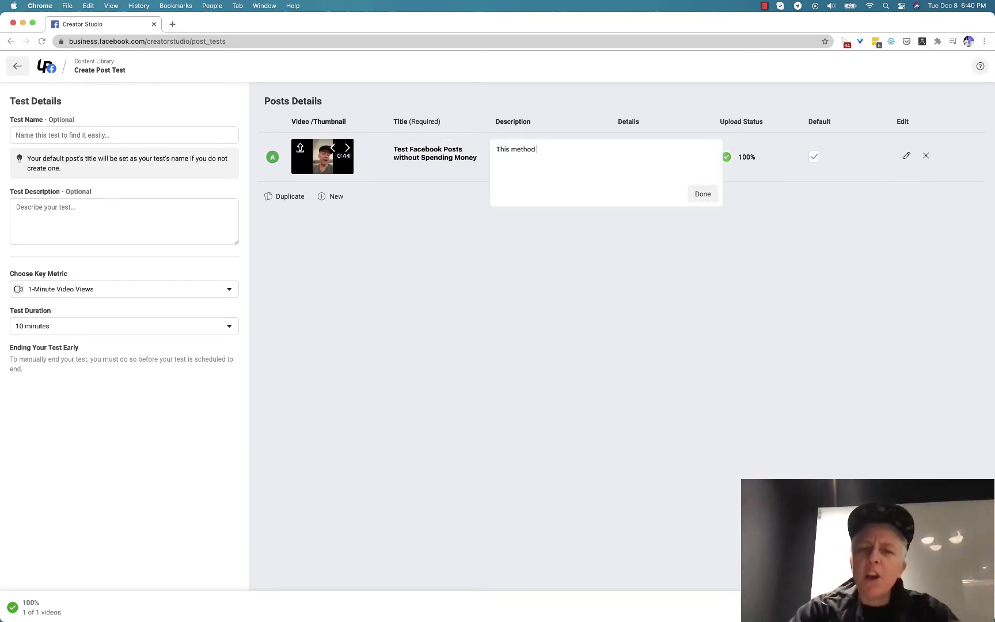
type("will save yo")
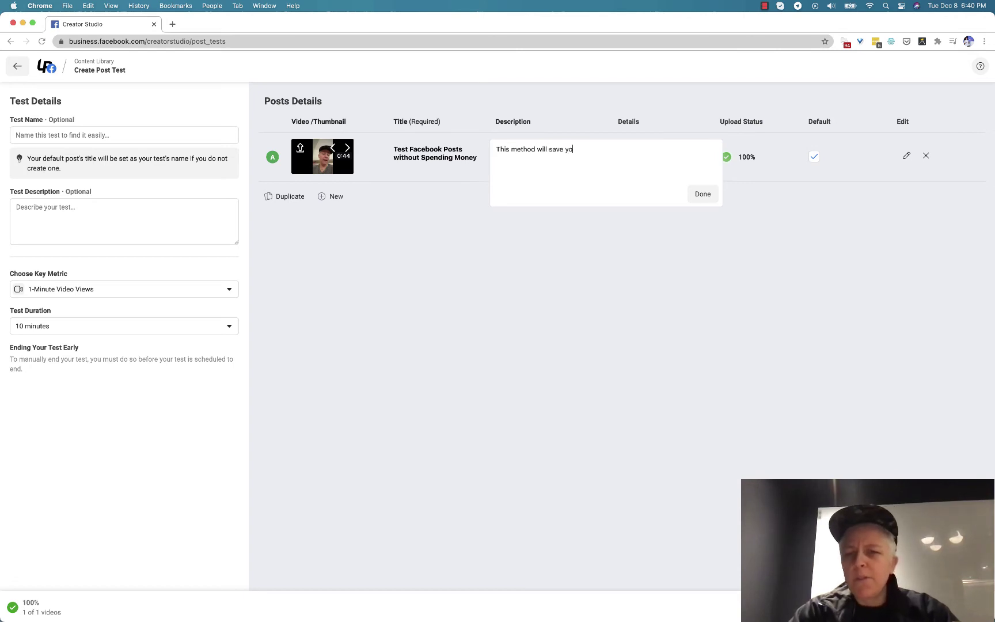
type("u hundreds of do")
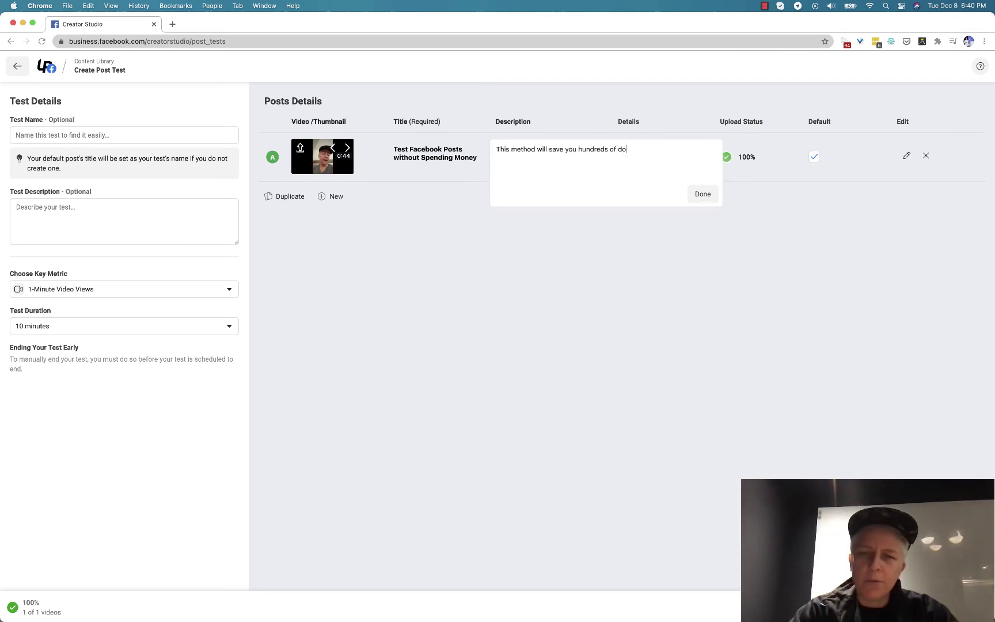
type("llars on Facebook ads")
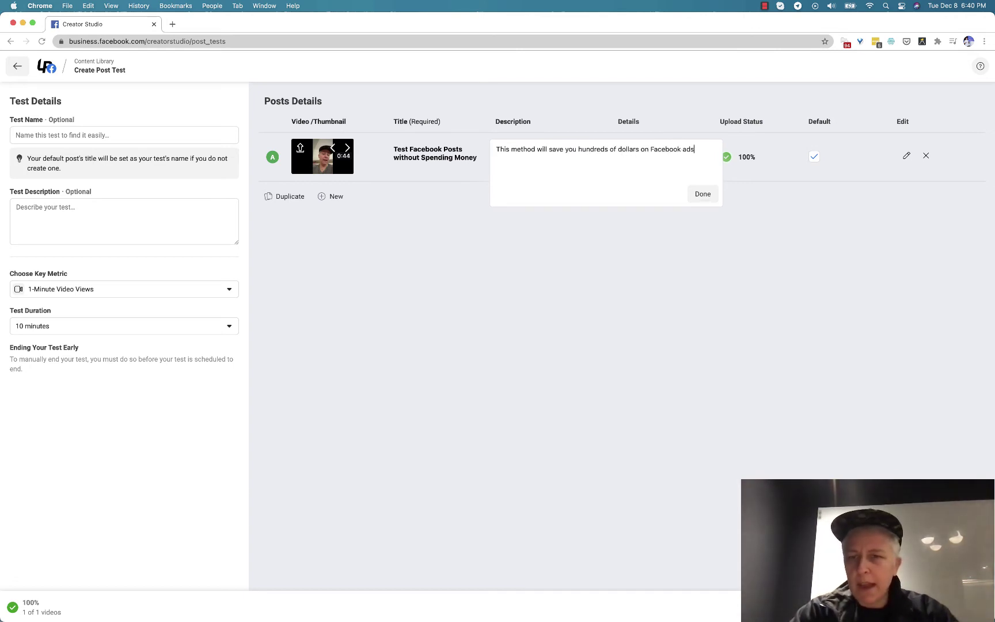
type(". Figure out what's w")
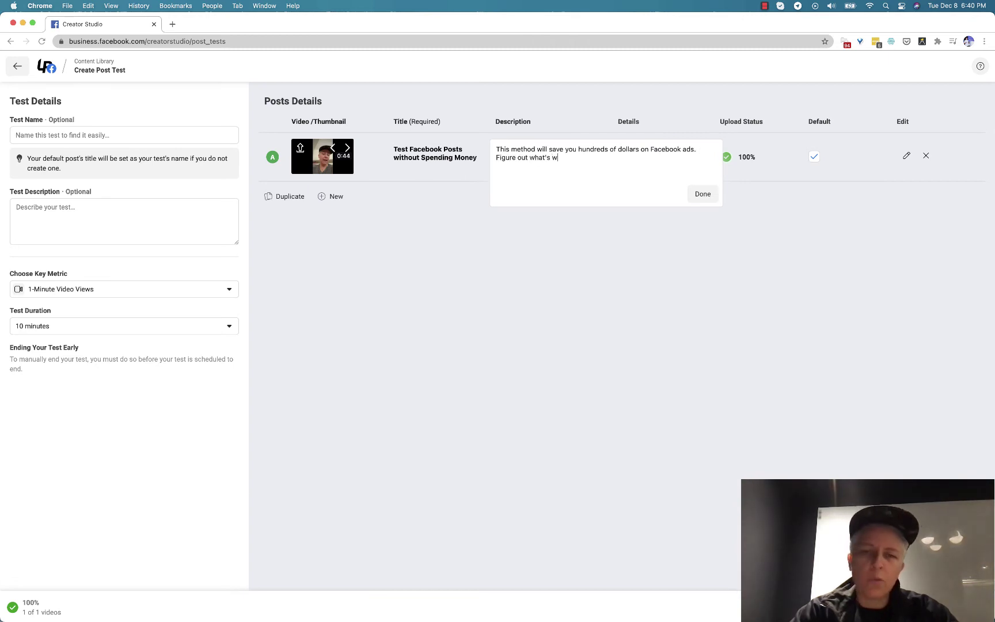
type("orking before you ")
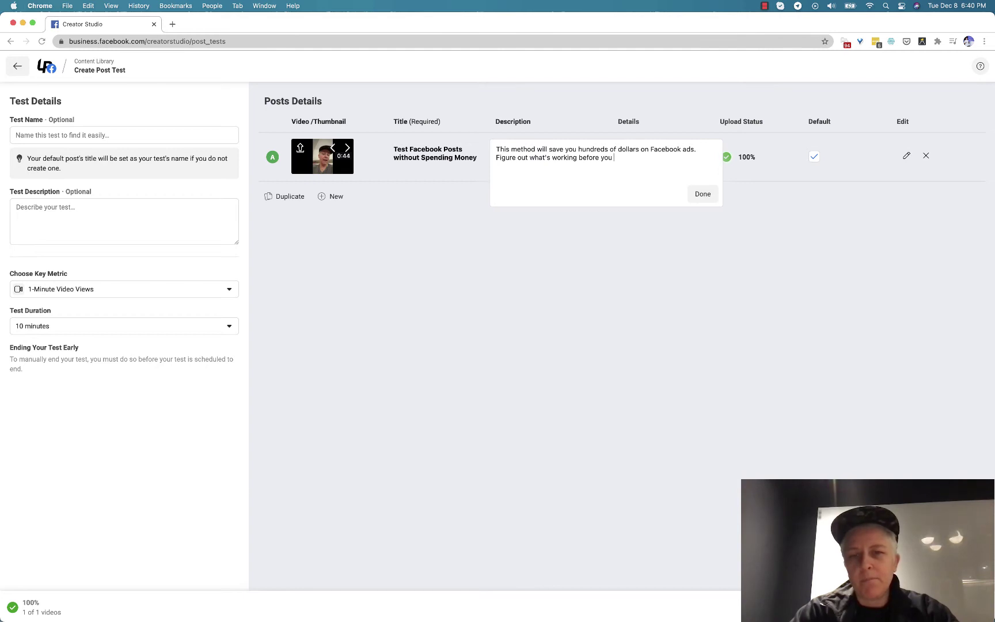
type("add your cred")
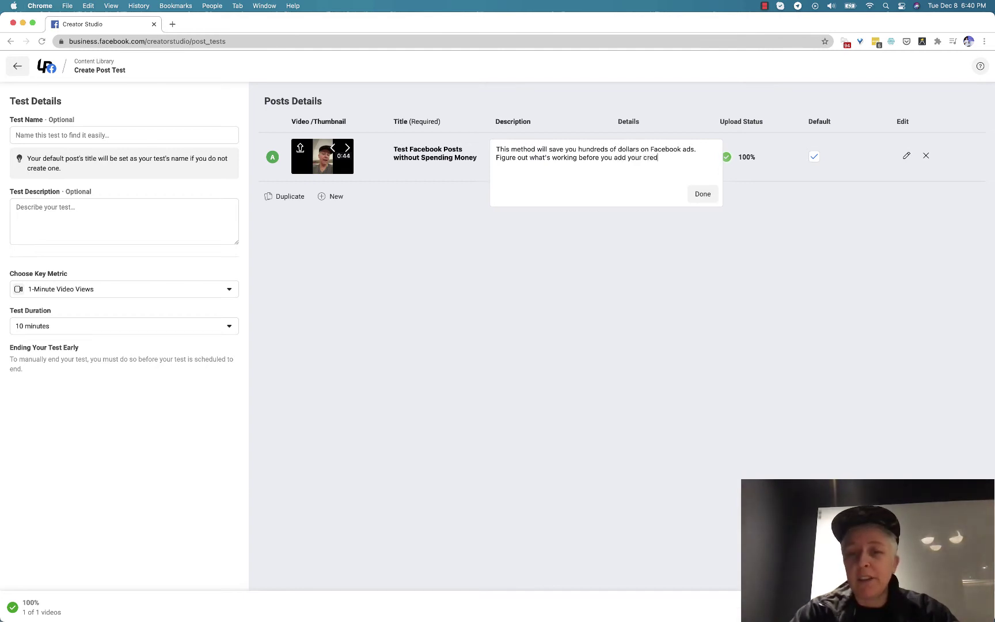
type("it card details.")
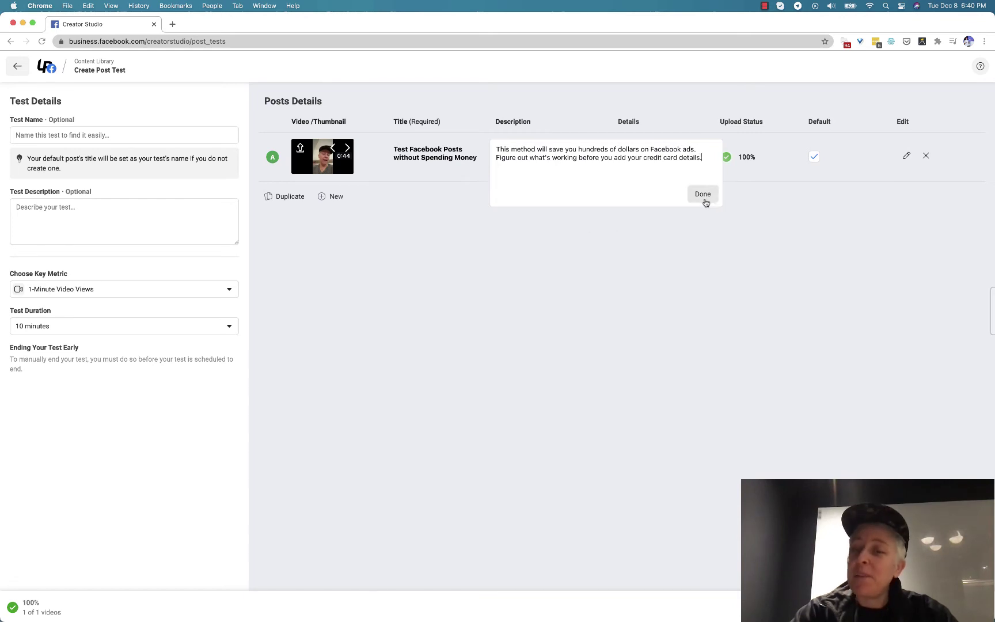
Duplicate post A as variant B and retitle B 'This Saved Shopify Thousands of Dollars'
left_click(704, 195)
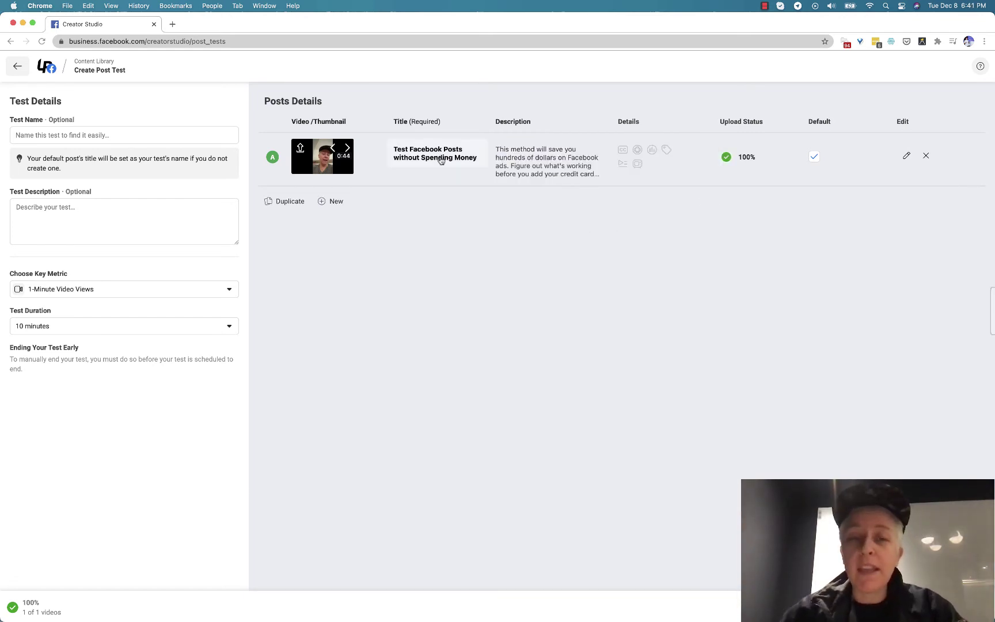
left_click(267, 203)
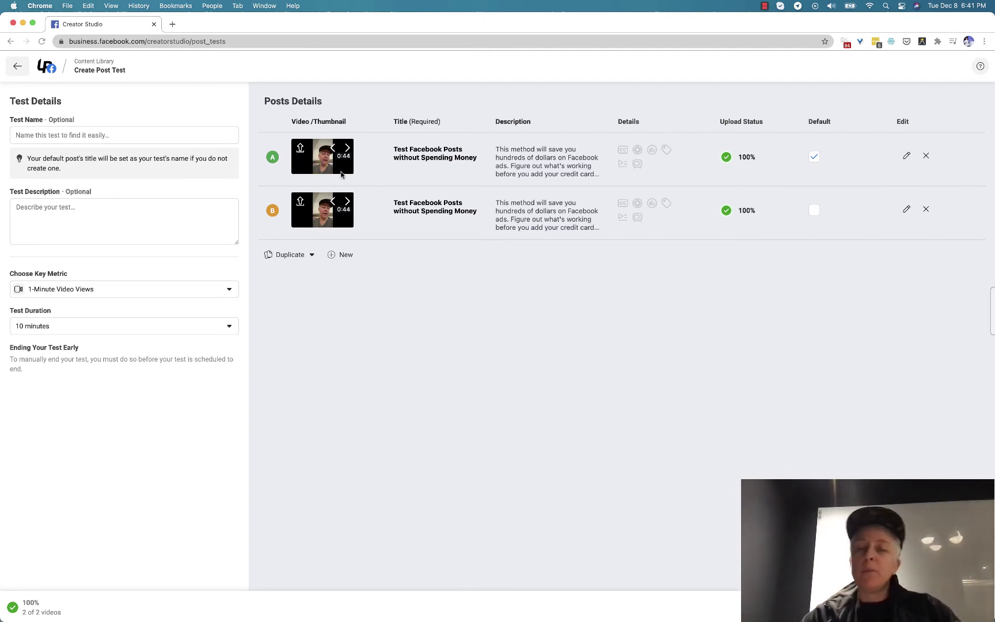
left_click(434, 213)
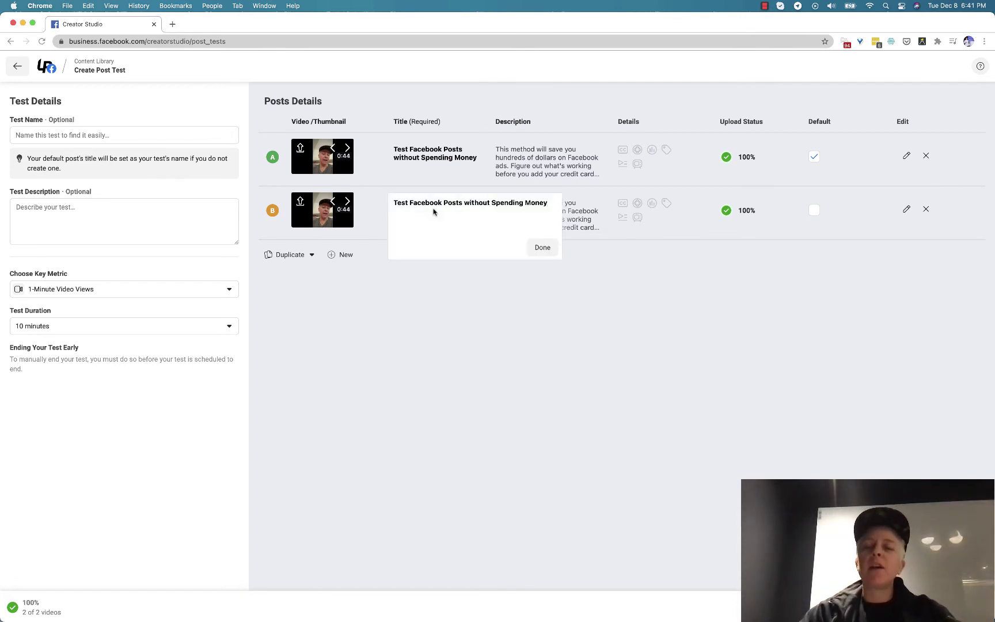
key("super+a")
key("BackSpace")
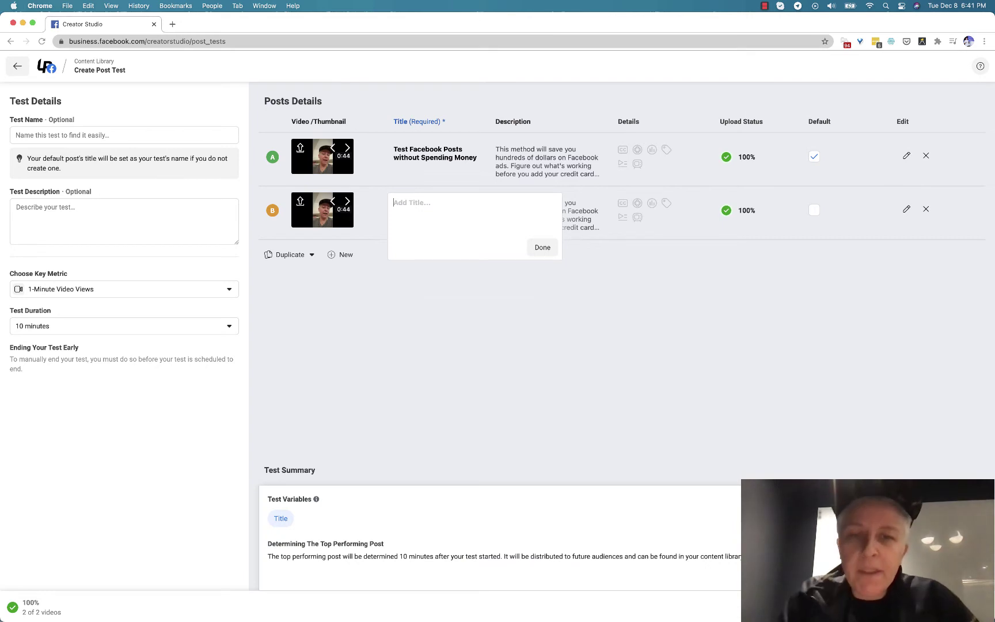
type("This S")
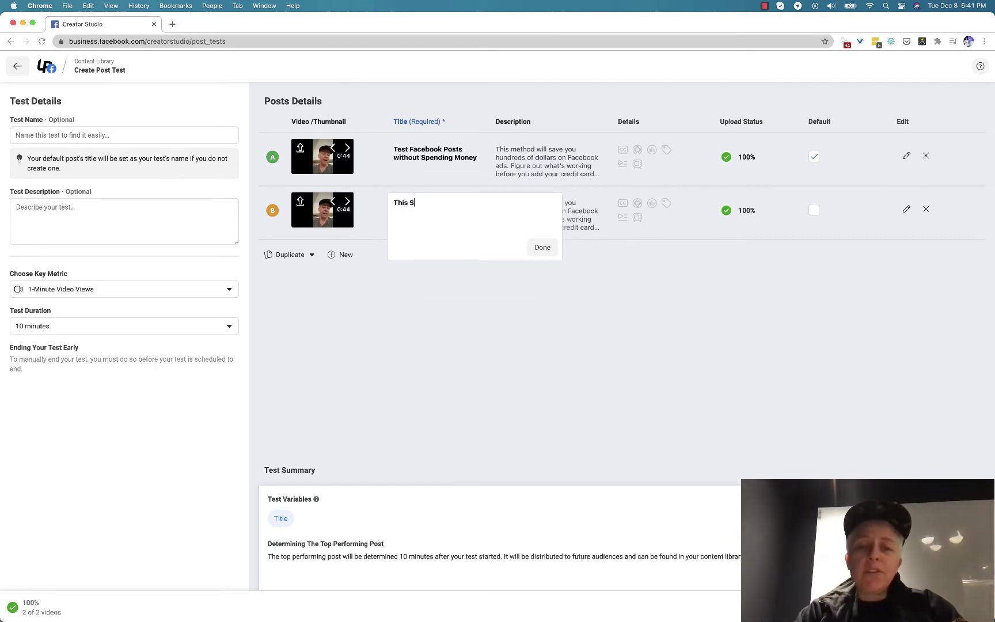
type("avd")
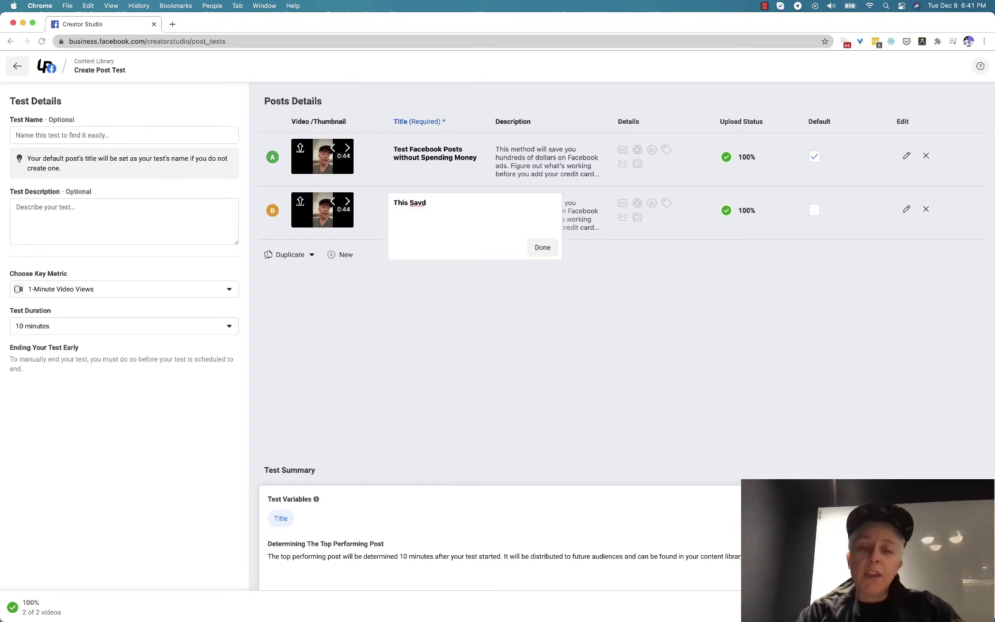
type(" Jed R")
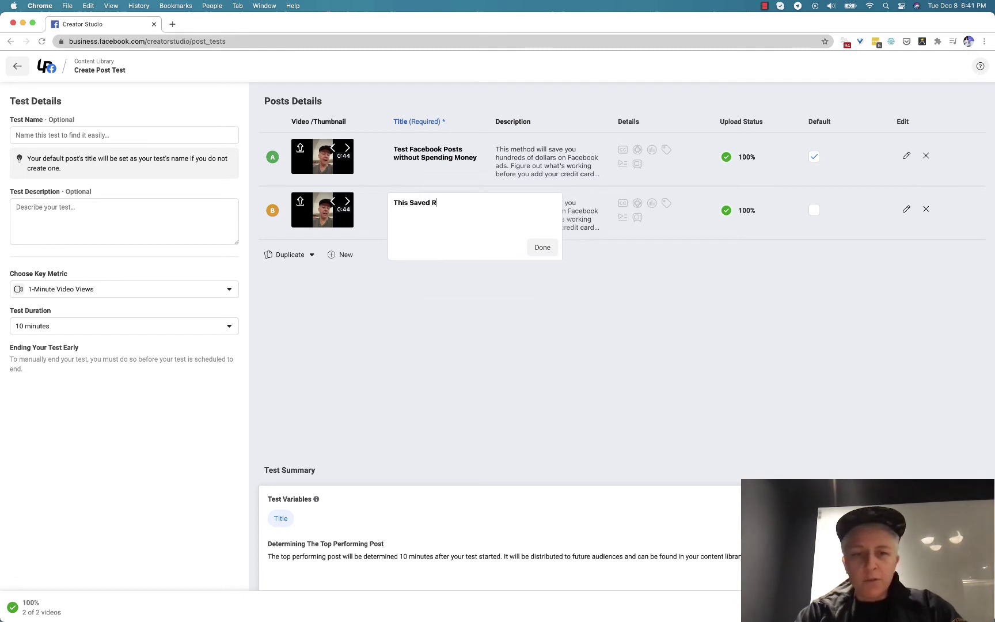
type("Shopify Thousands of ")
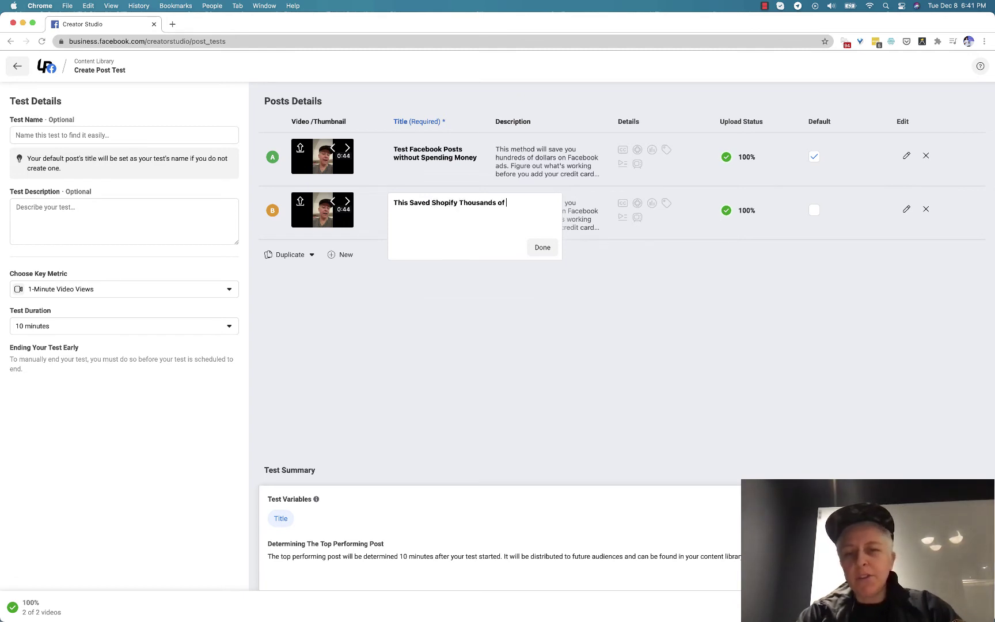
type("Dollars")
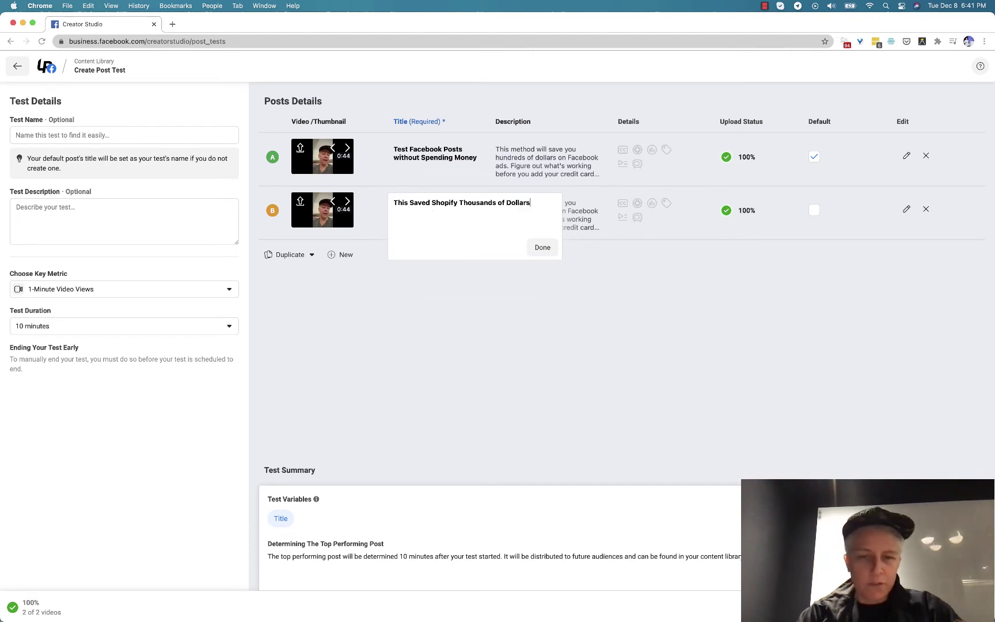
left_click(539, 252)
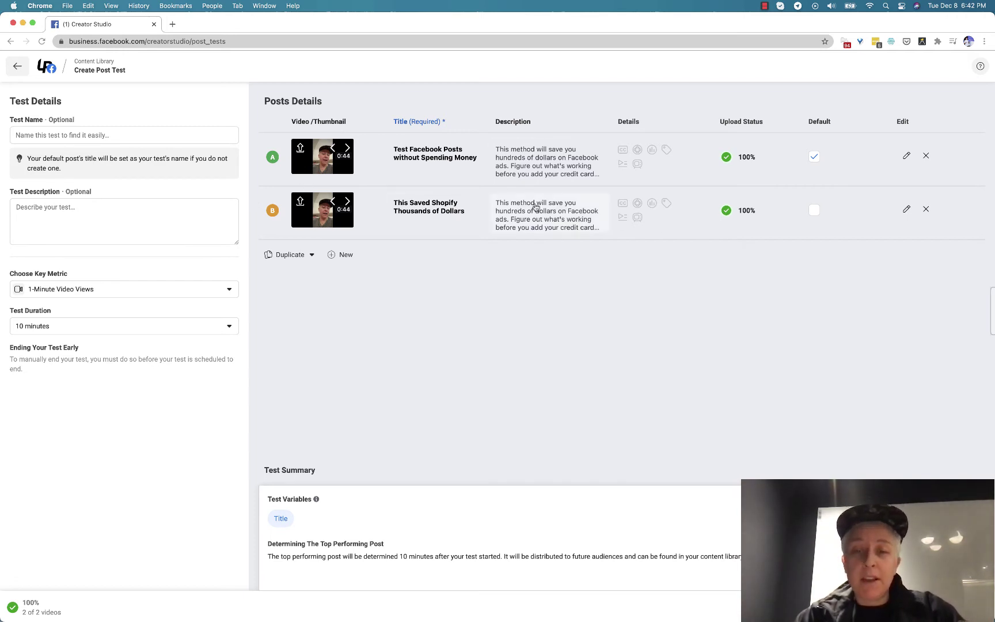
Name the test 'Title Test - Facebook Post AB Testing'
left_click(109, 134)
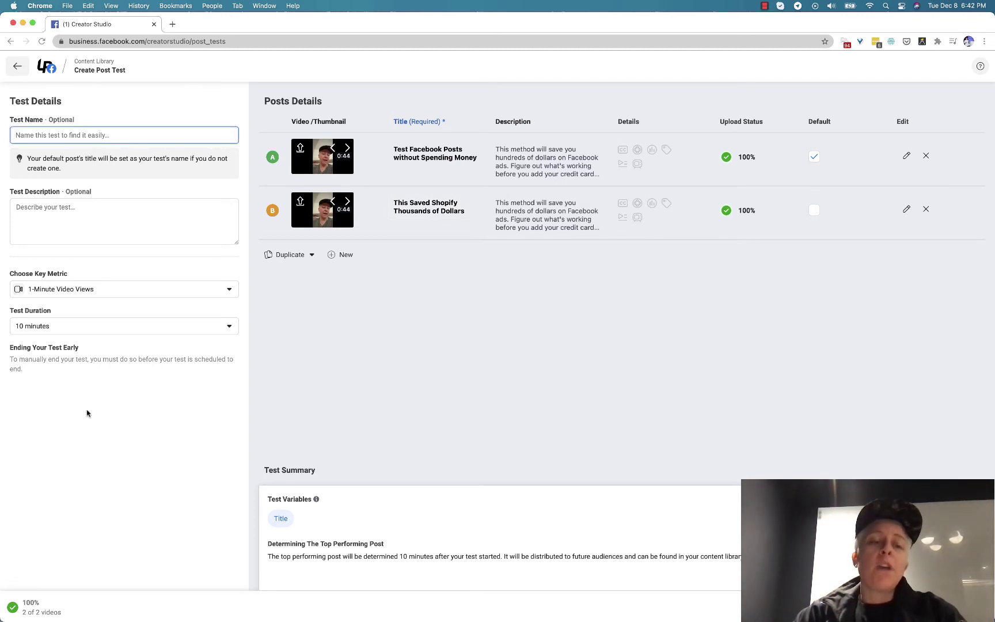
type("Tit")
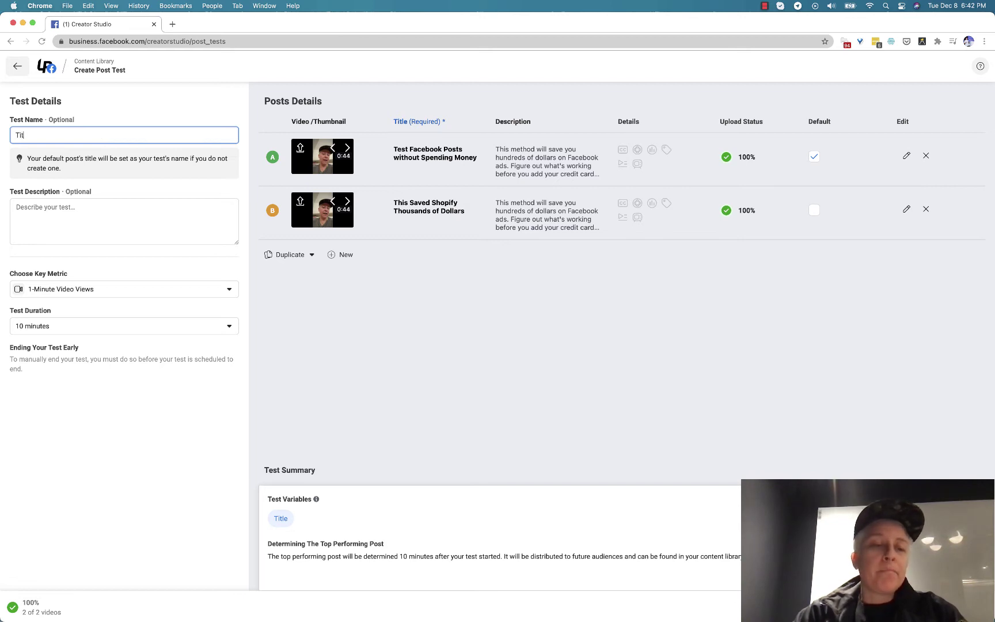
type("le Test ")
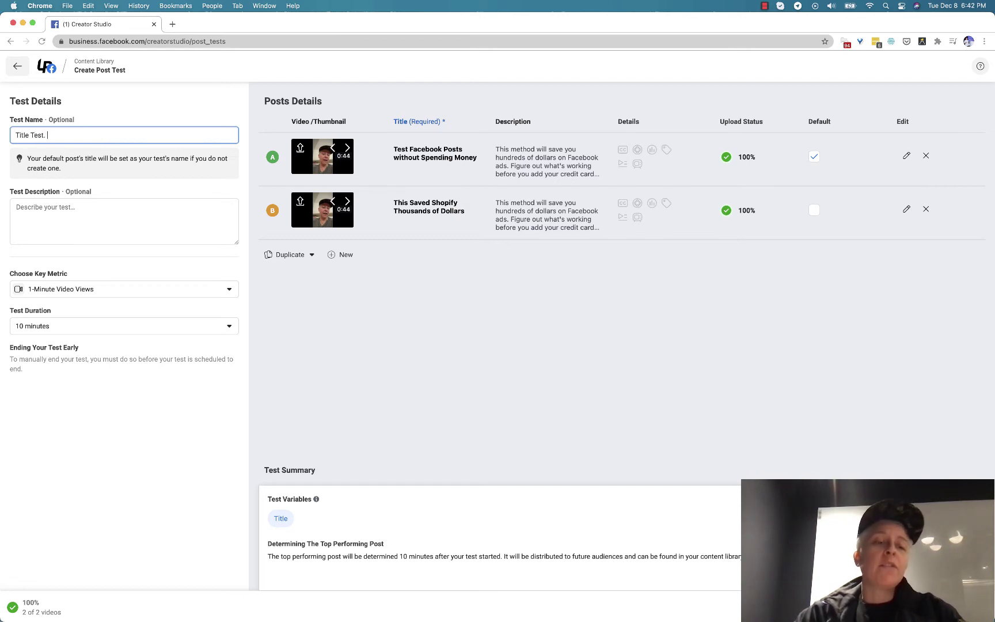
type("-")
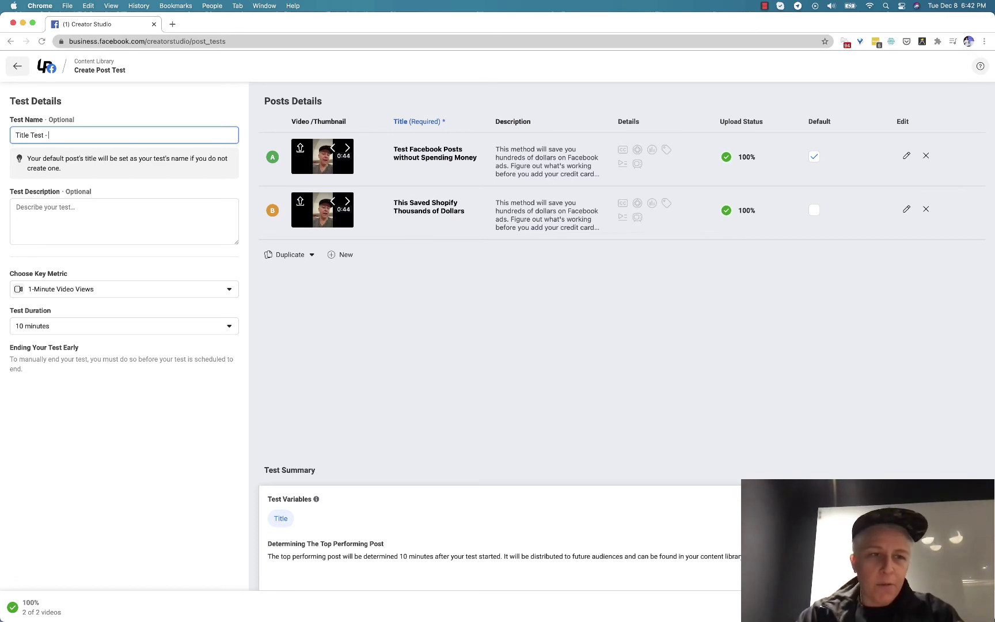
type("Facebook Post A")
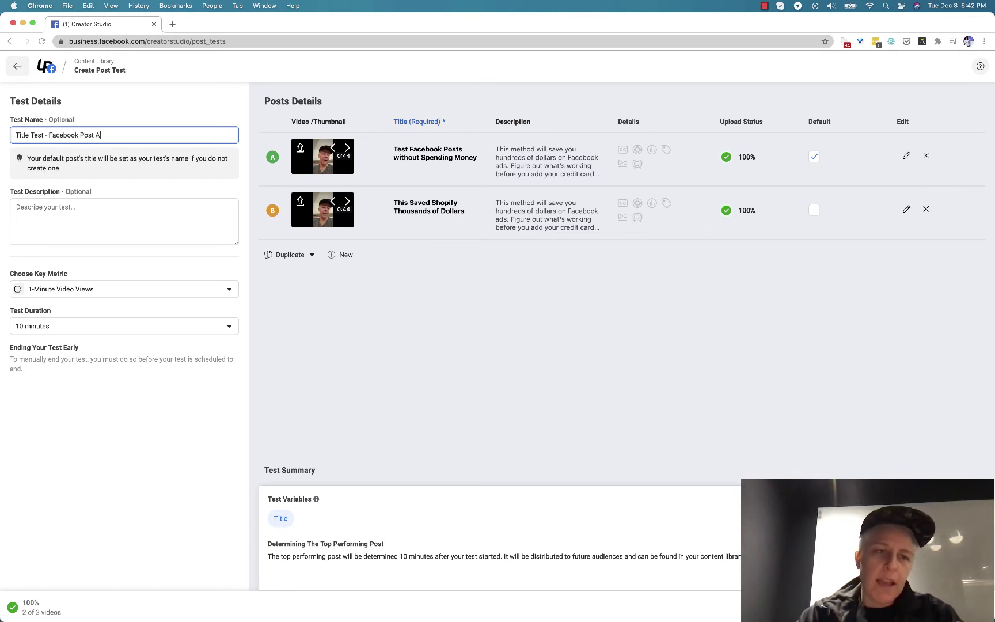
type("B Testing")
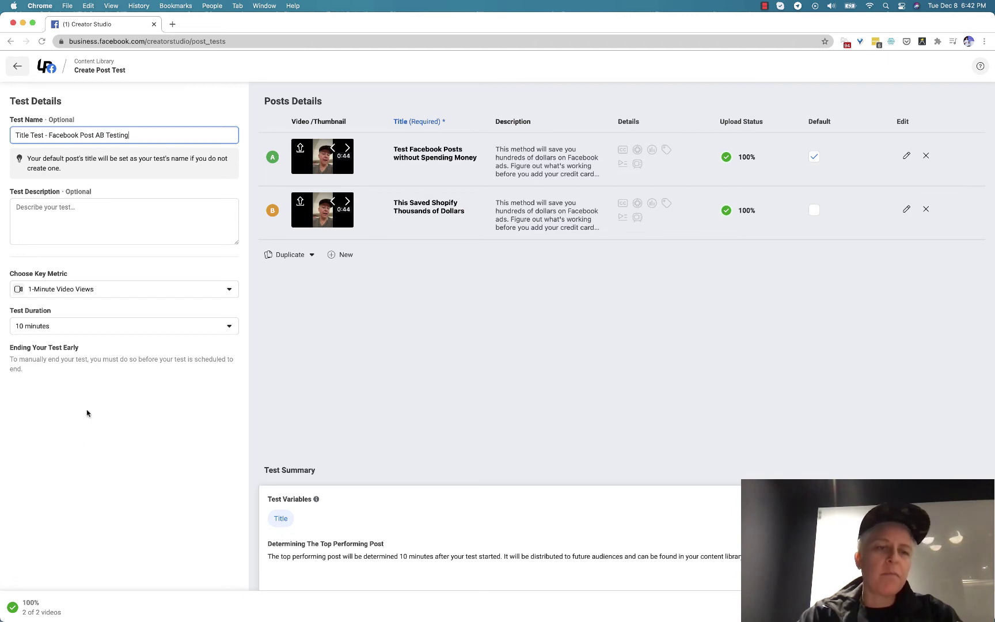
Describe the test as comparing brand-name mention and emotional titles against straightforward ones
mouse_move(72, 275)
left_click(76, 225)
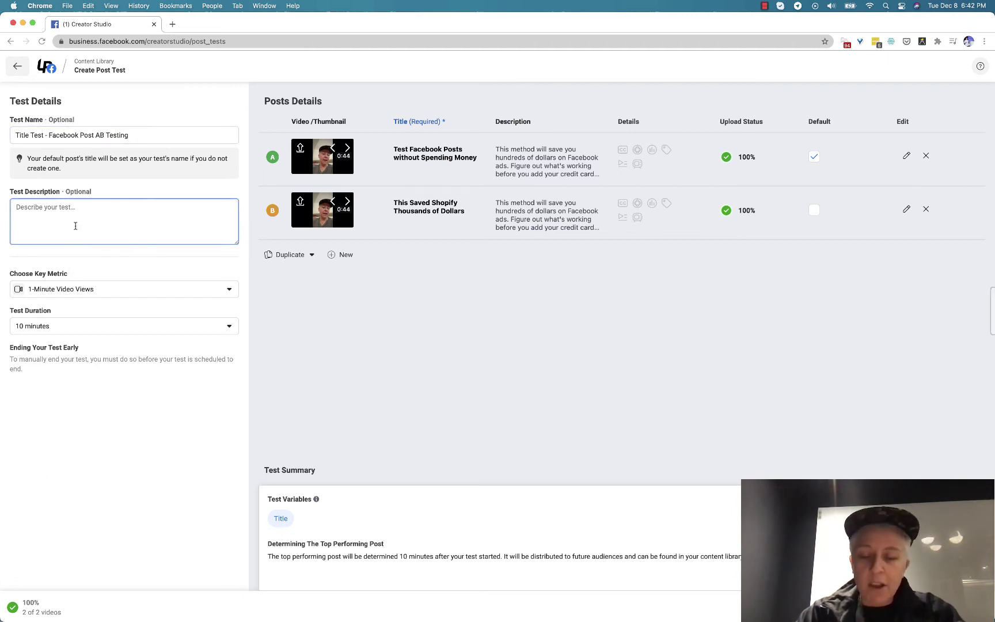
type("Testing brand nam")
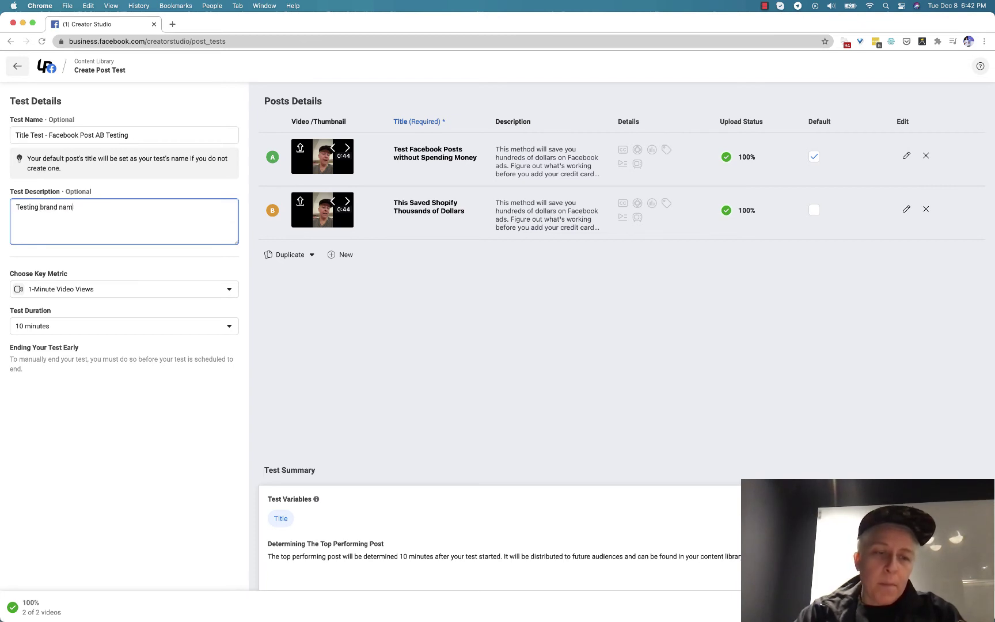
type("t mentio")
key("BackSpace")
key("BackSpace")
key("BackSpace")
key("BackSpace")
type("ntion and em")
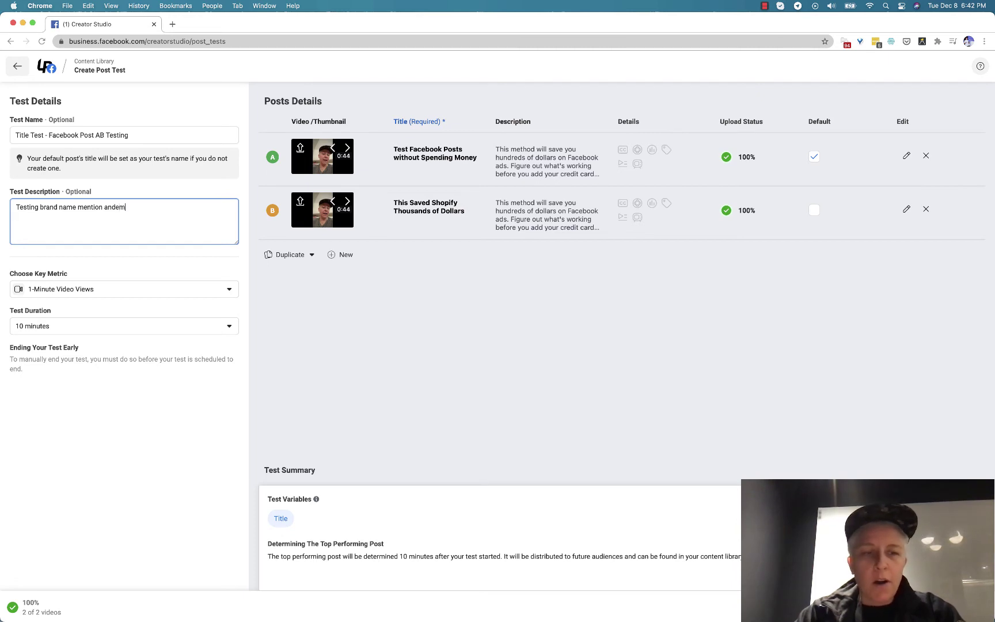
type("otional a")
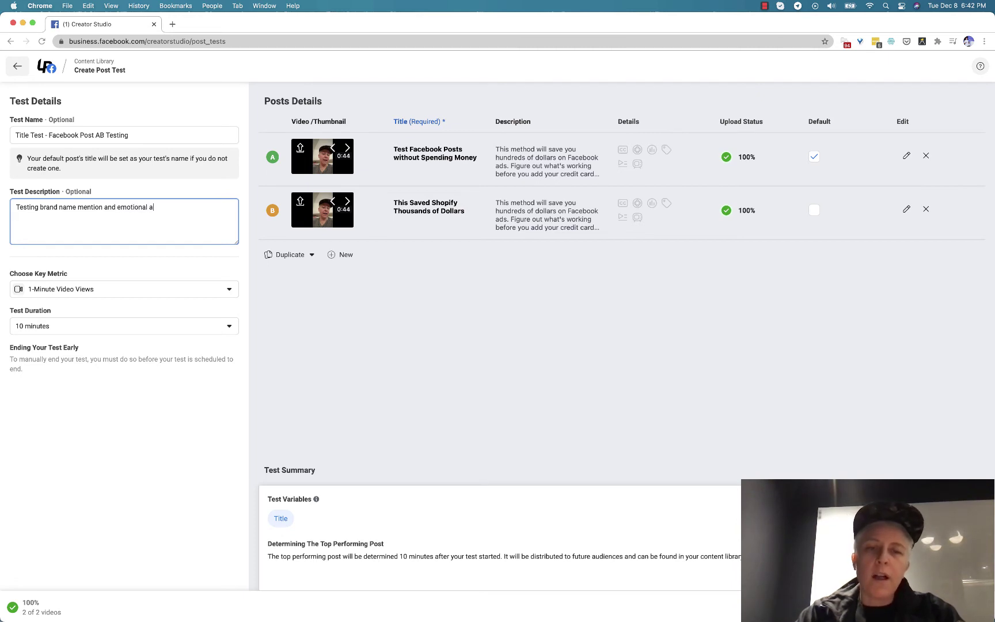
type("gainst straight forward tot")
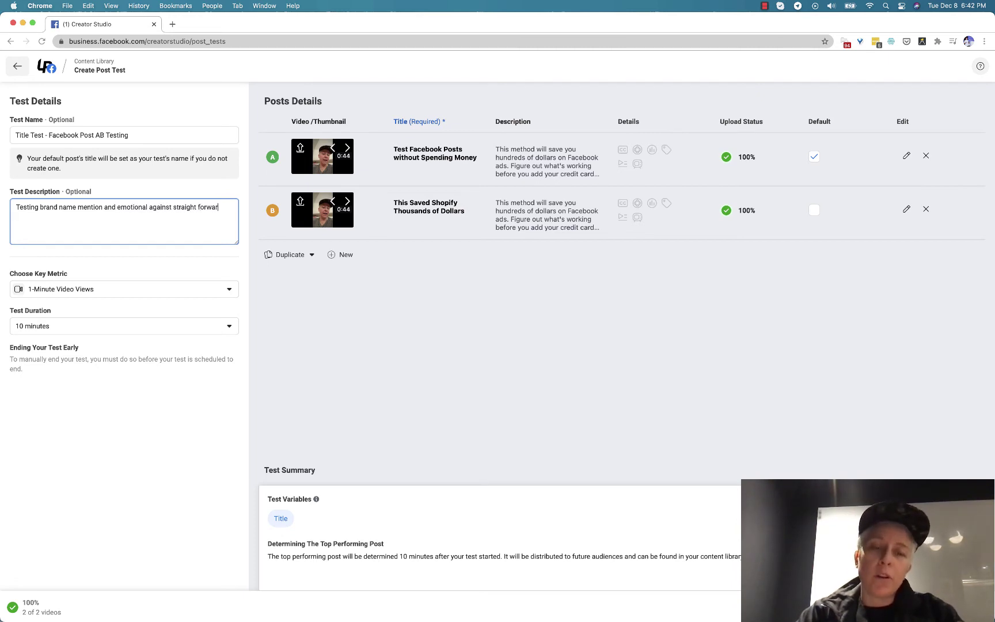
key("BackSpace")
key("BackSpace")
type("itle.")
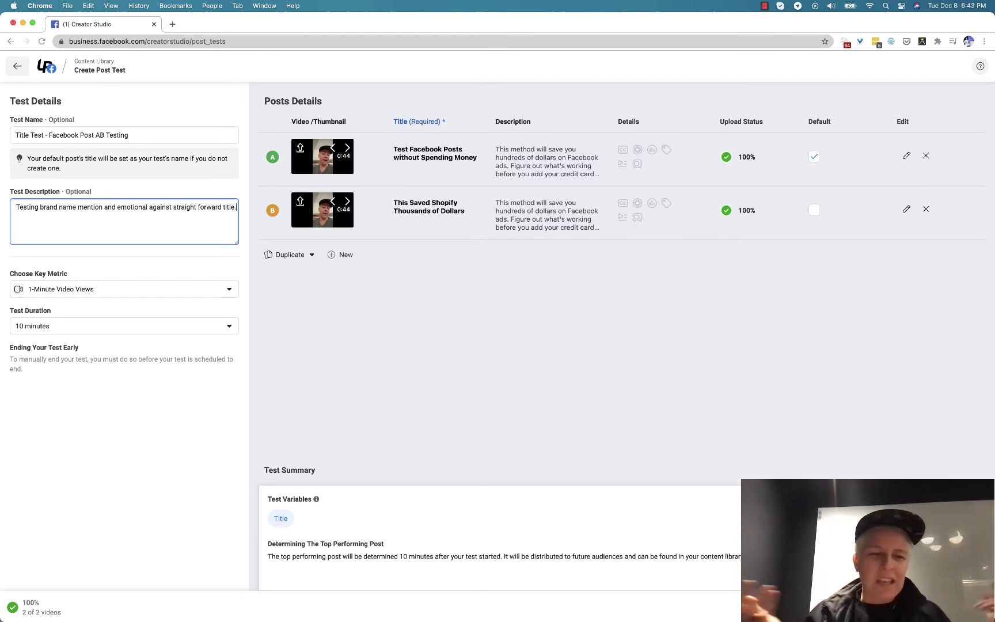
left_click(44, 290)
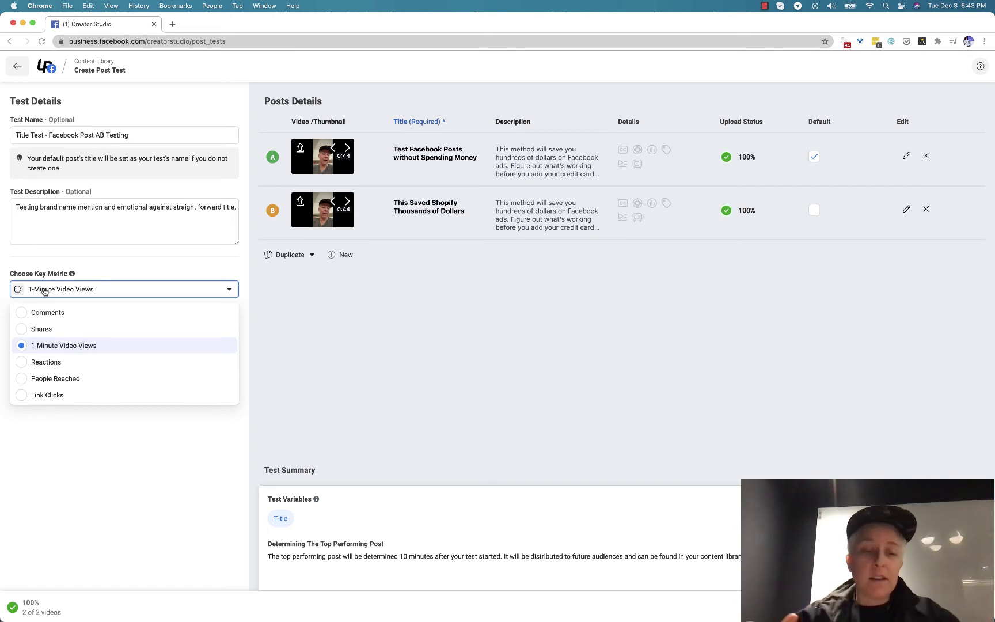
left_click(22, 330)
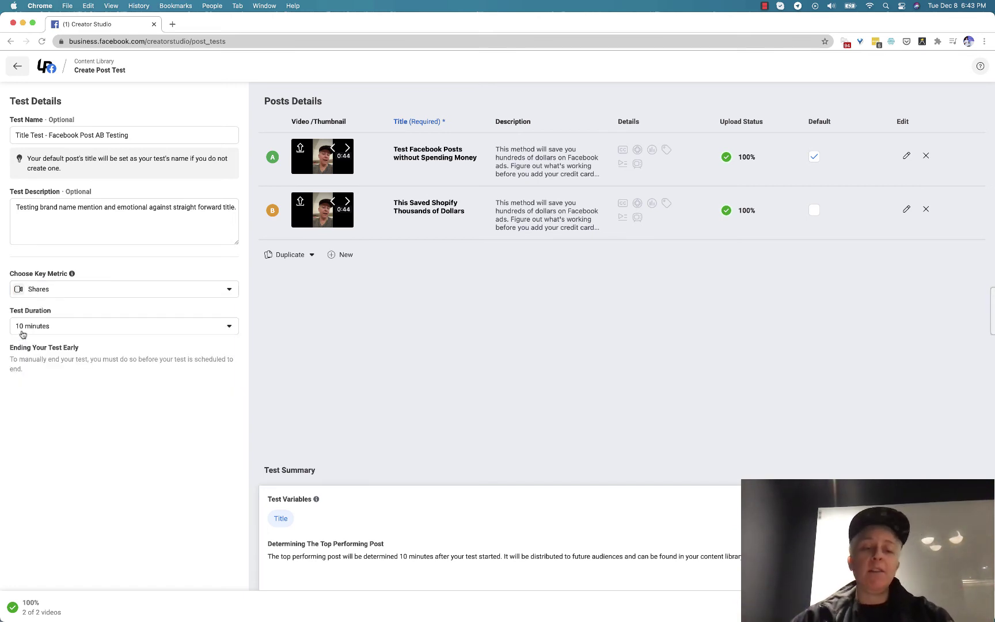
left_click(65, 289)
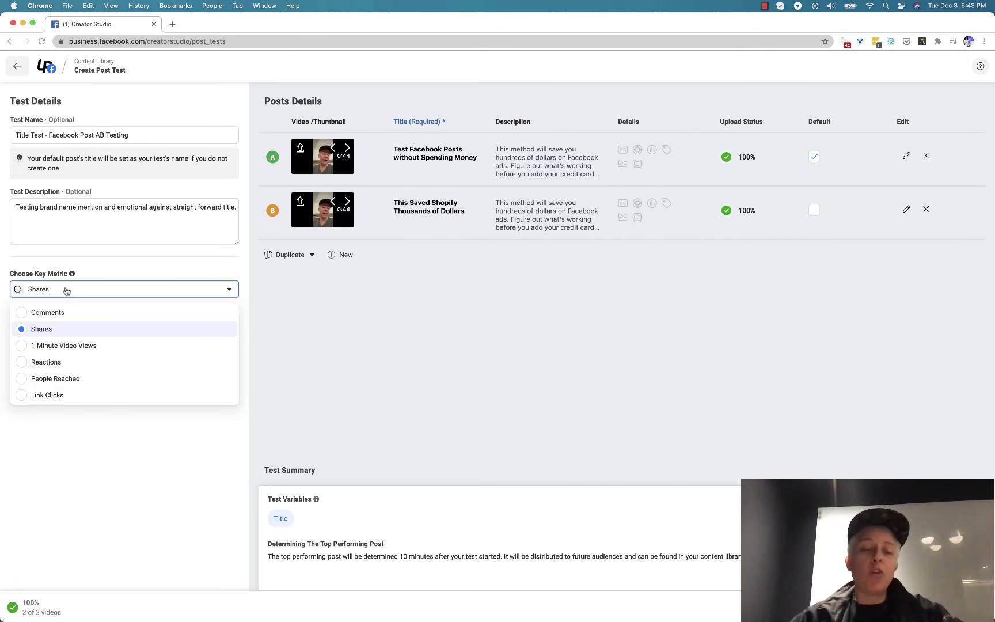
left_click(66, 396)
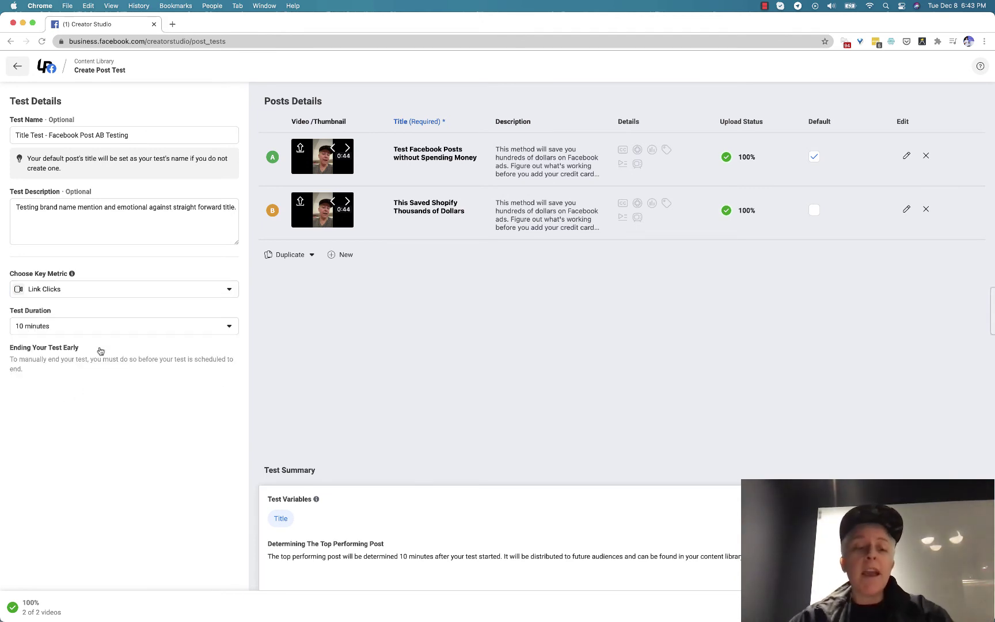
left_click(123, 291)
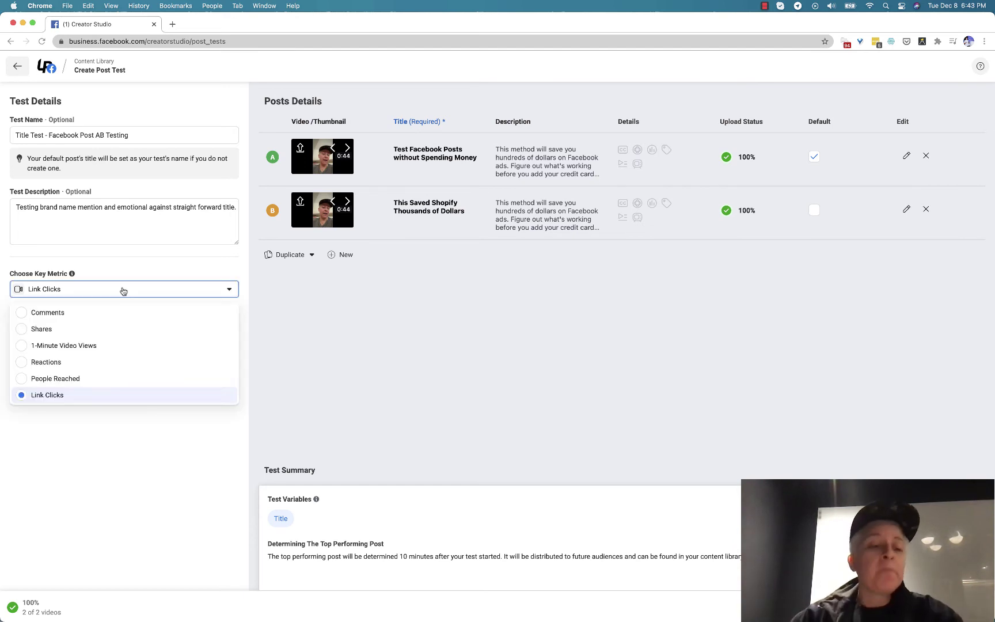
left_click(95, 345)
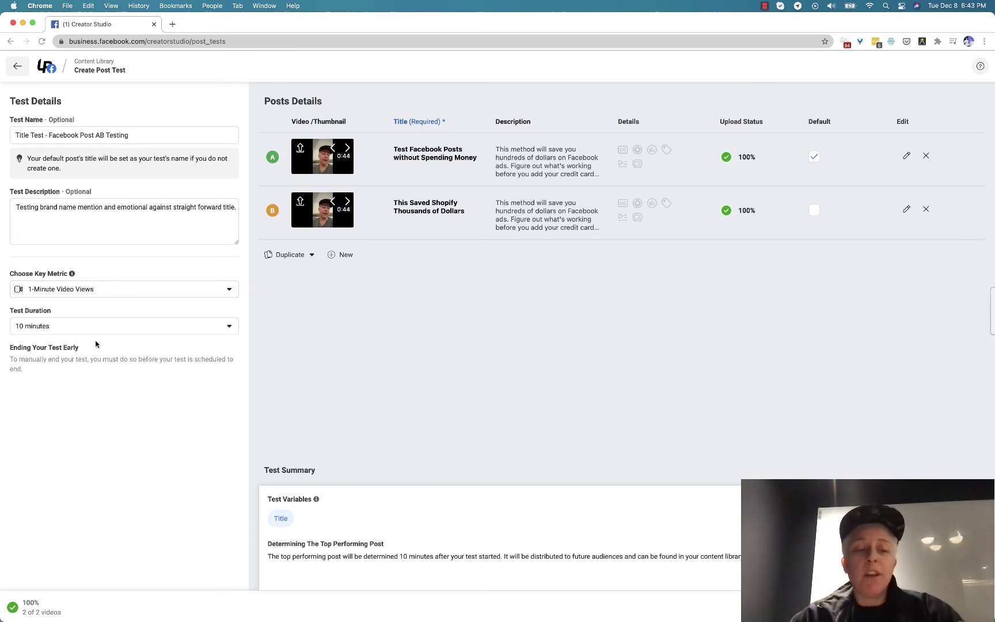
left_click(118, 295)
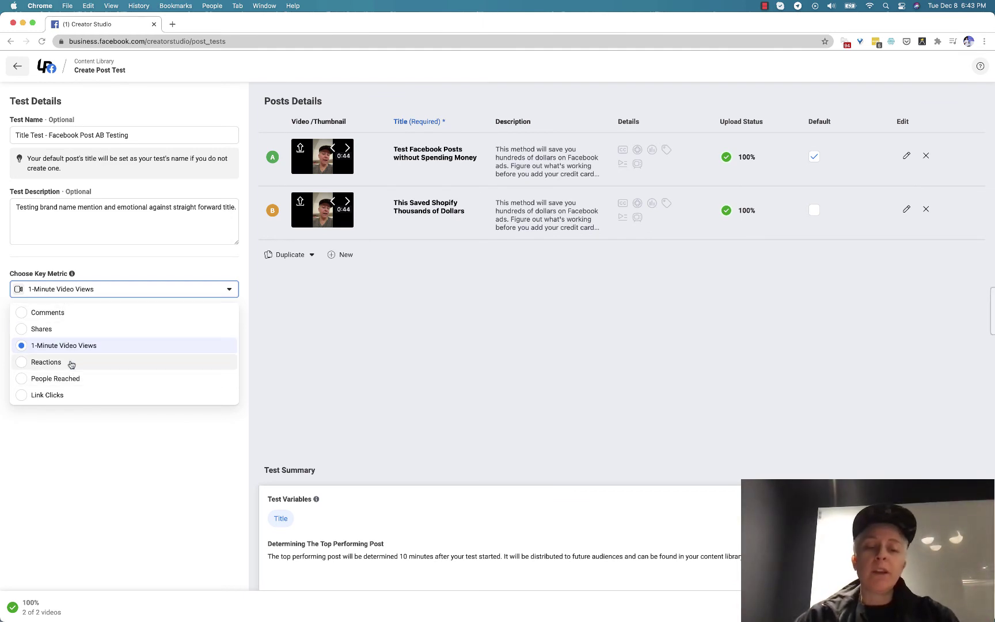
left_click(93, 455)
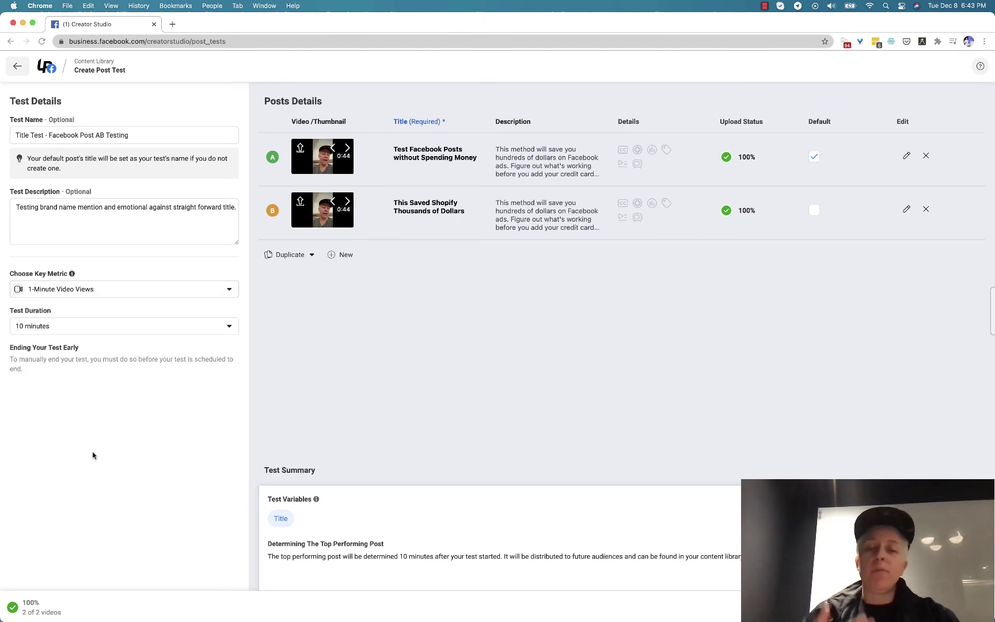
Set the test duration to 24 hours (maximum time allowed)
left_click(72, 333)
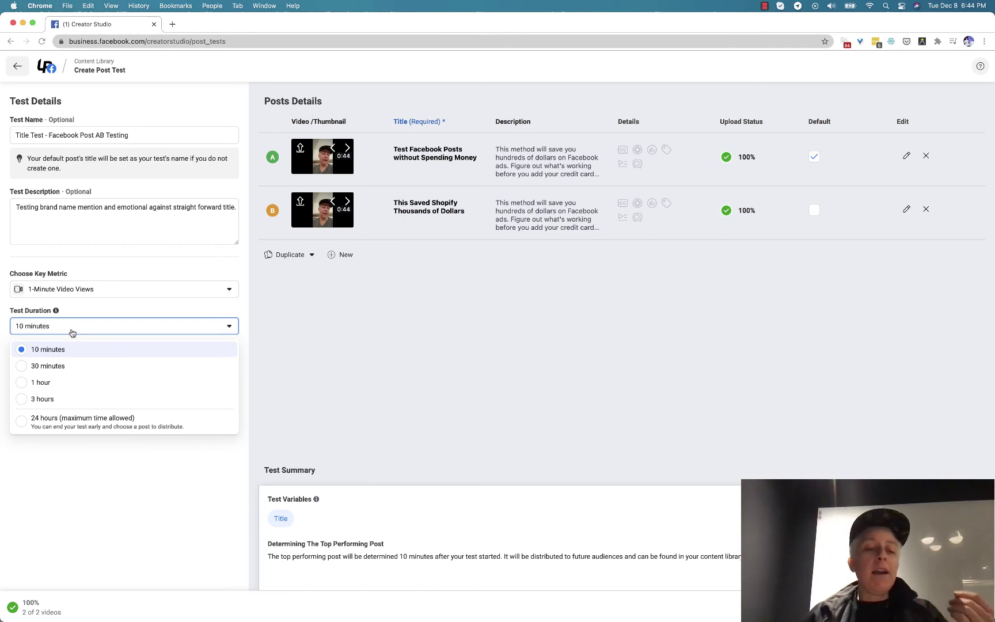
left_click(46, 424)
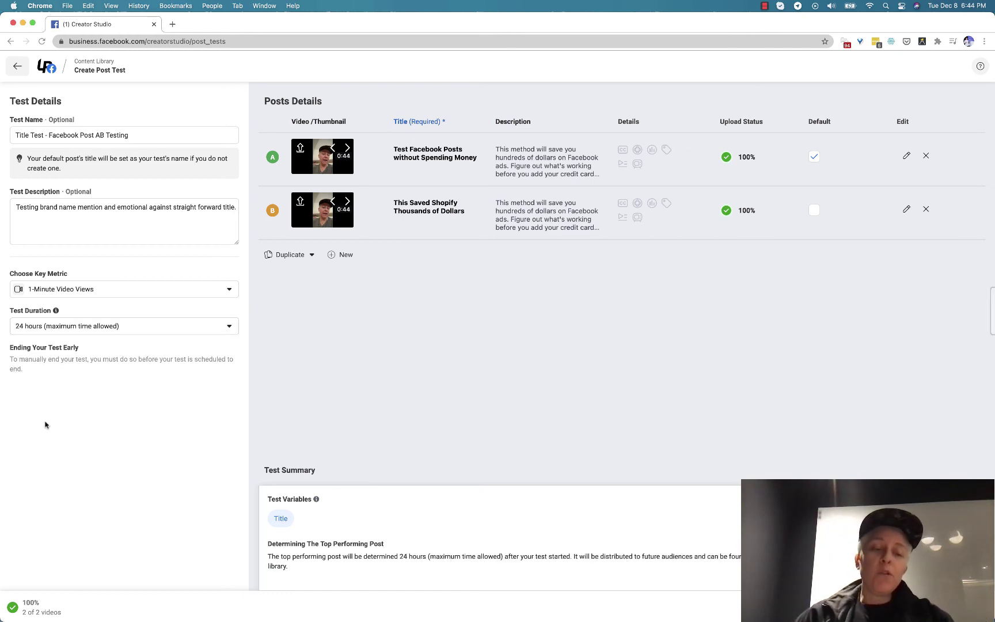